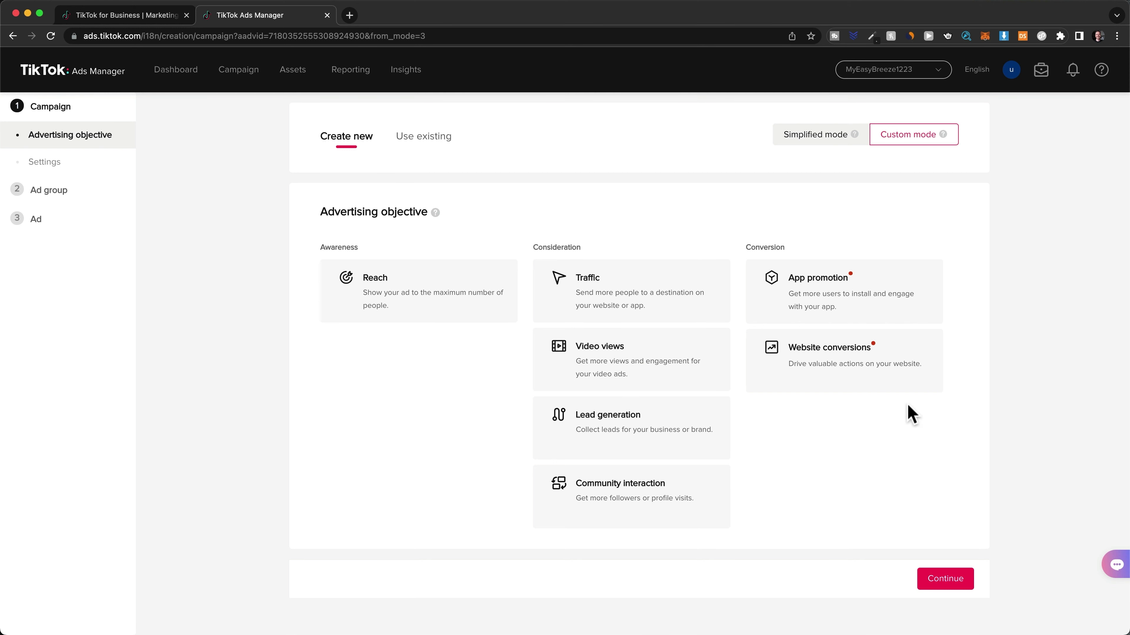
Choose Website conversions as the advertising objective and name the campaign "Cold - Conversions"
{"action": "left_click", "coordinate": [848, 379]}
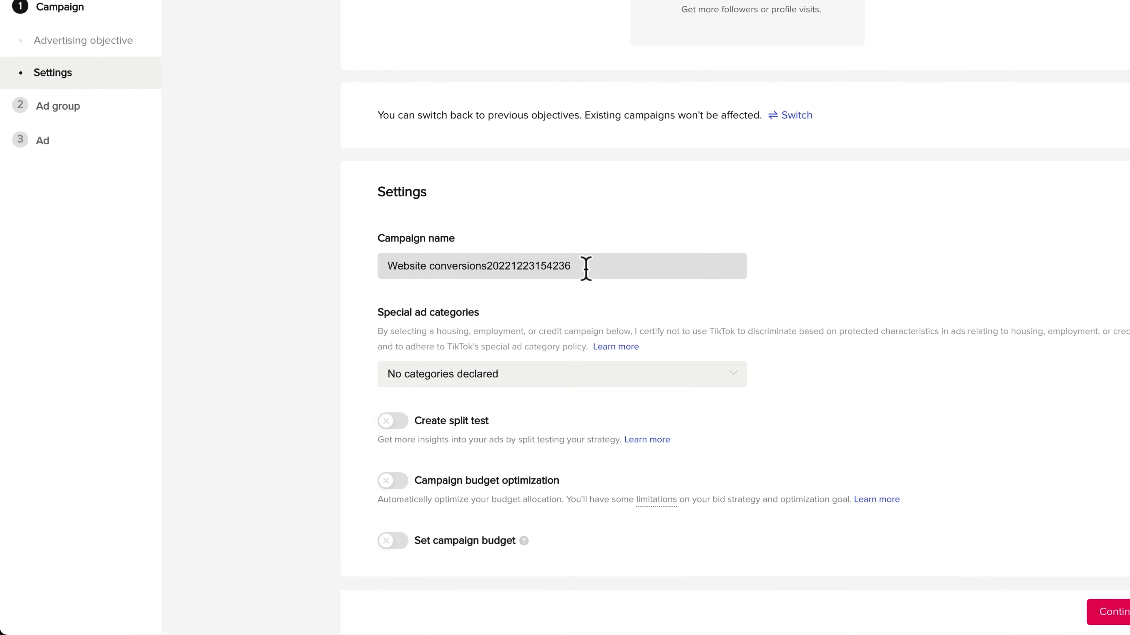
{"action": "left_click_drag", "start_coordinate": [586, 269], "coordinate": [383, 261]}
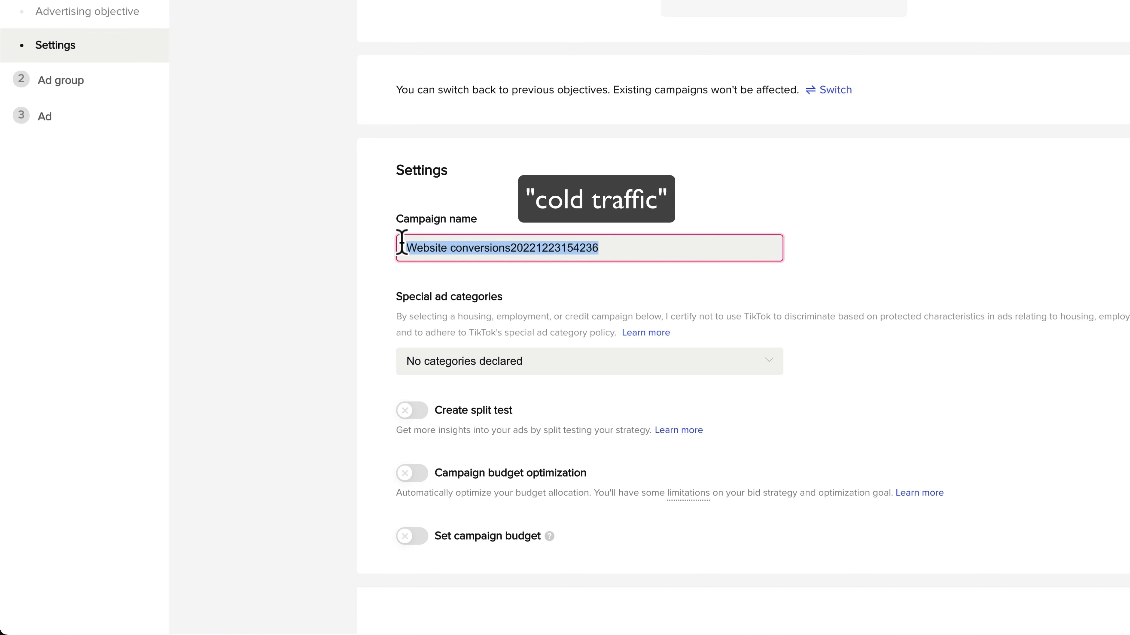
{"action": "type", "text": "Cold -"}
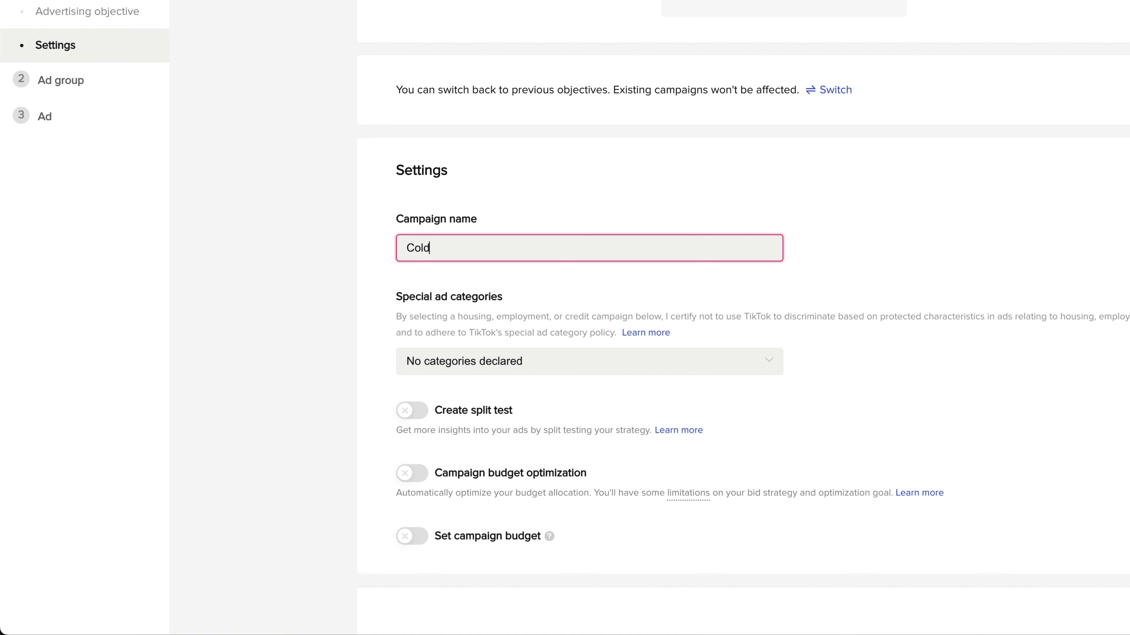
{"action": "type", "text": " Conversions"}
{"action": "left_click", "coordinate": [907, 403]}
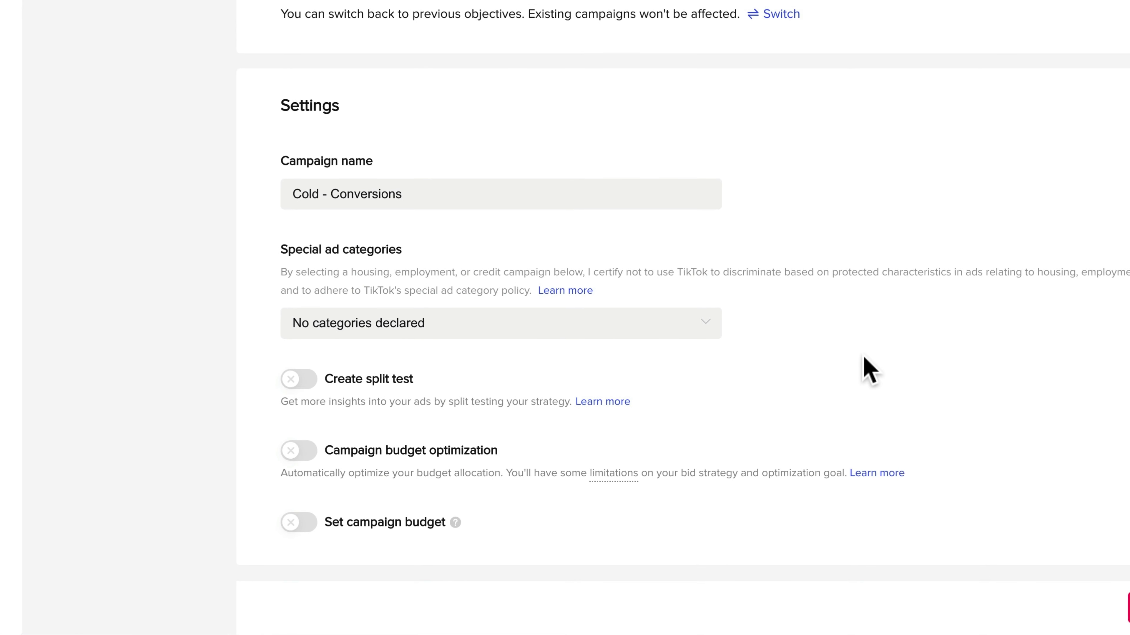
Switch campaign budget optimization on and back off, and continue to the ad group settings
{"action": "left_click", "coordinate": [298, 450]}
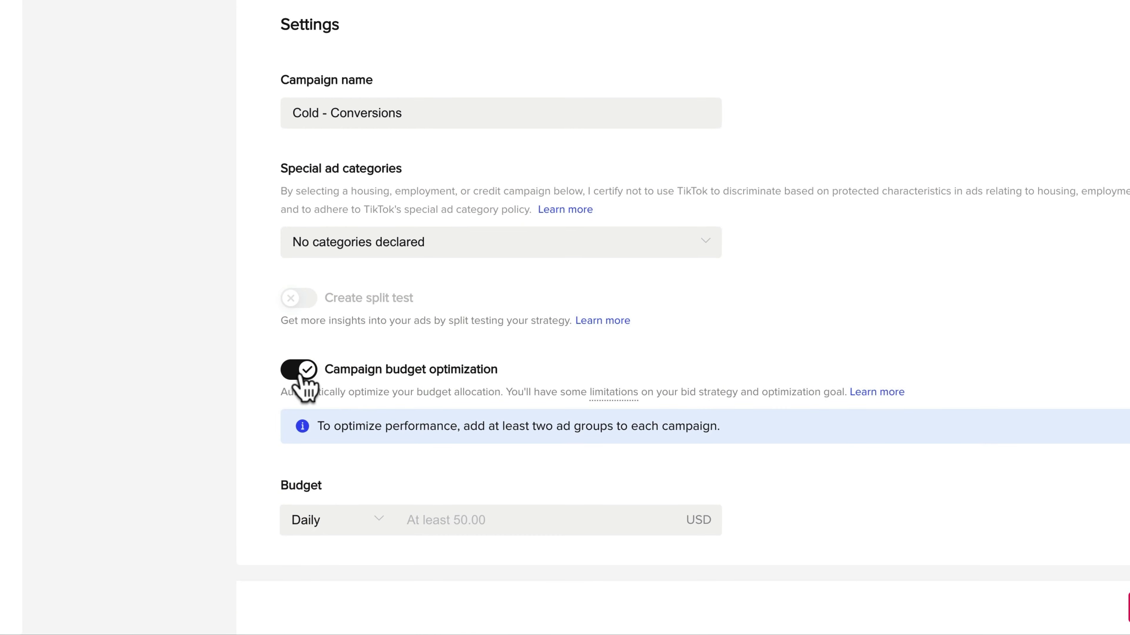
{"action": "left_click", "coordinate": [303, 376]}
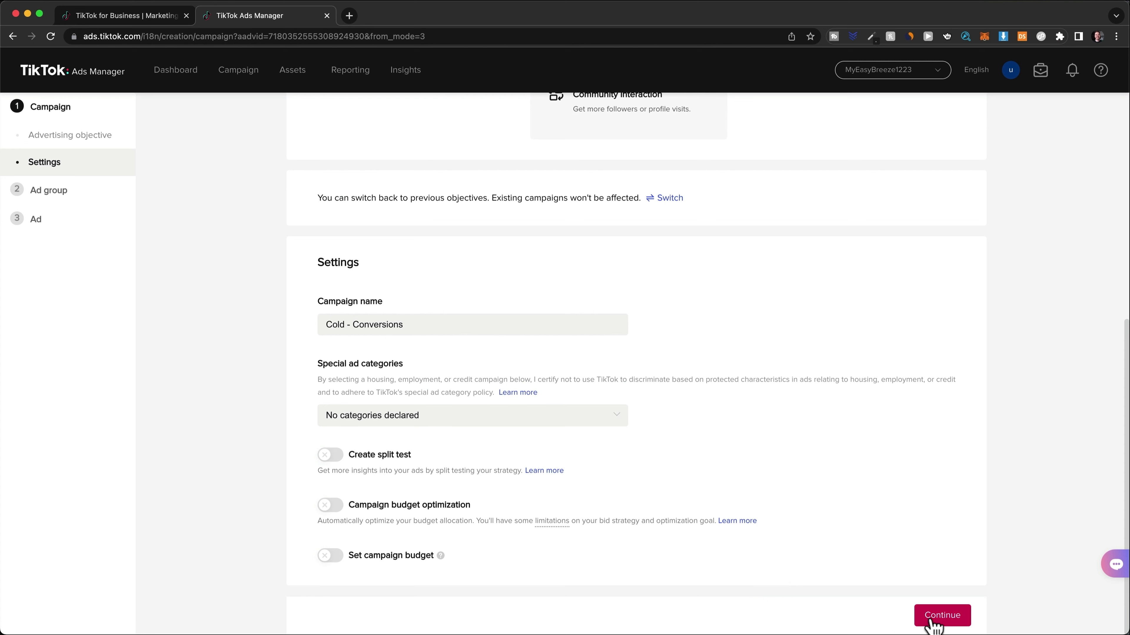
{"action": "left_click", "coordinate": [935, 623]}
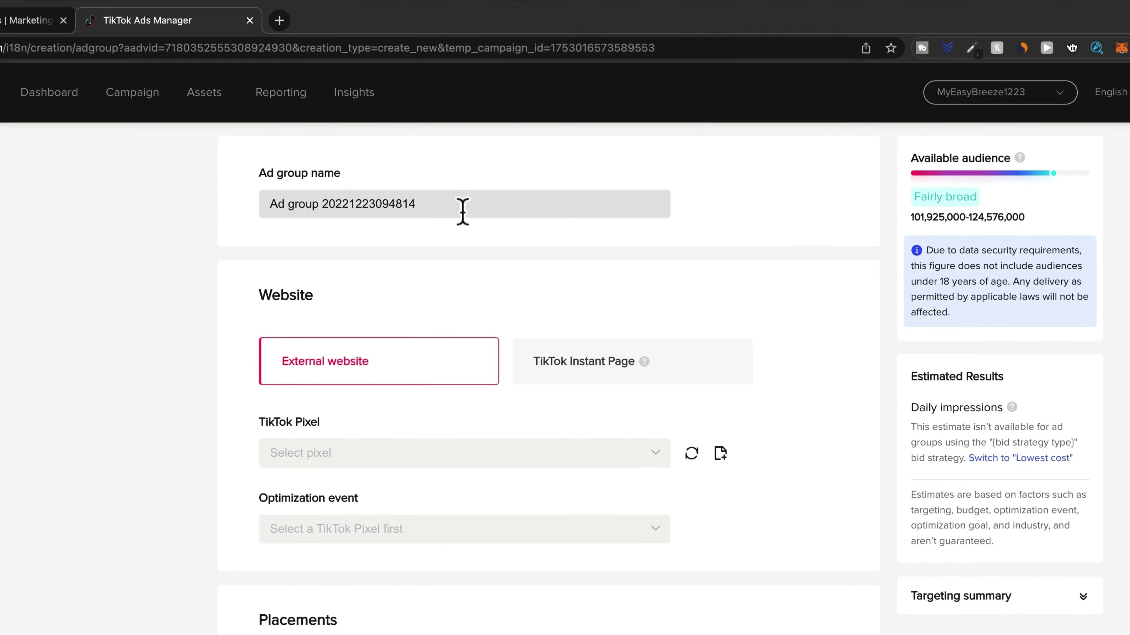
Try Travel as the ad group name and replace it with Broad
{"action": "left_click", "coordinate": [436, 156]}
{"action": "key", "text": "super+a"}
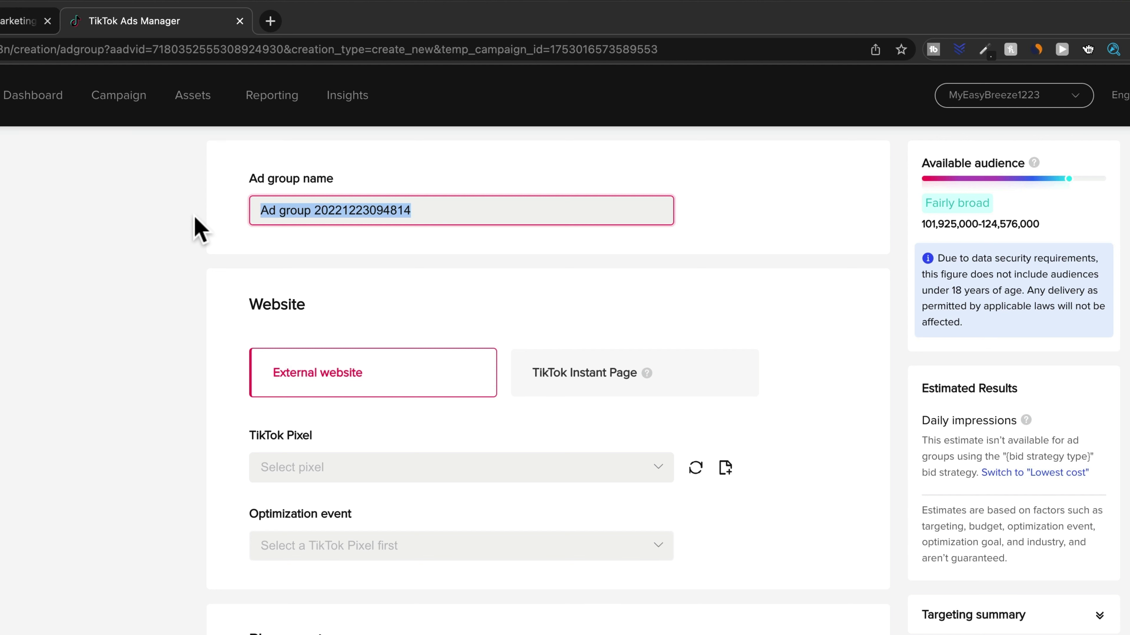
{"action": "type", "text": "Travel"}
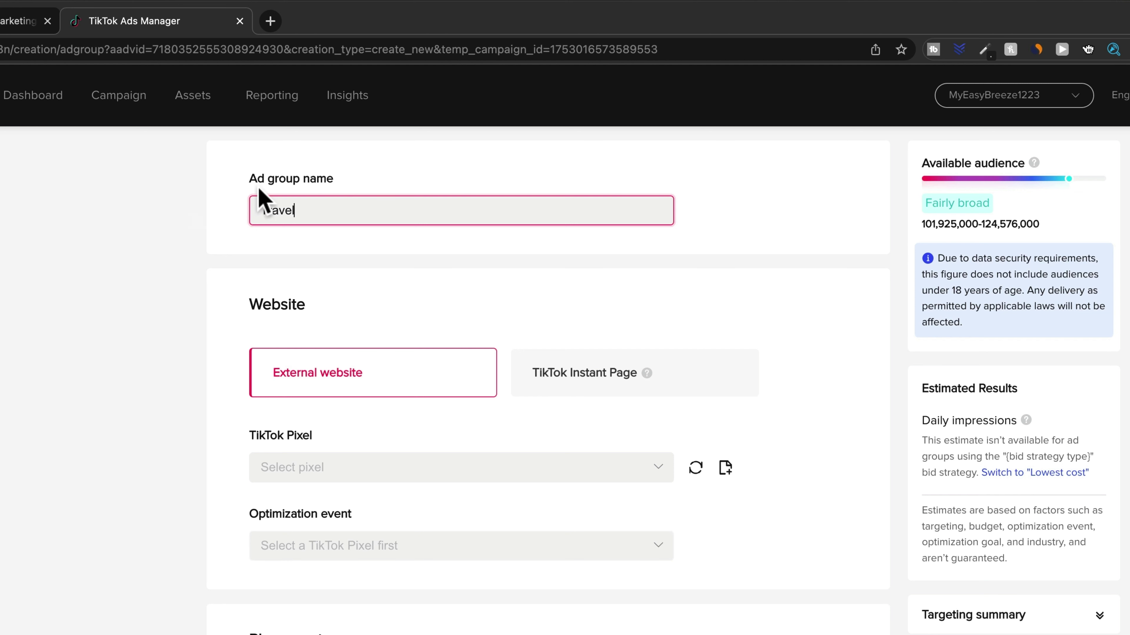
{"action": "left_click_drag", "start_coordinate": [325, 212], "coordinate": [235, 214]}
{"action": "type", "text": "Broad"}
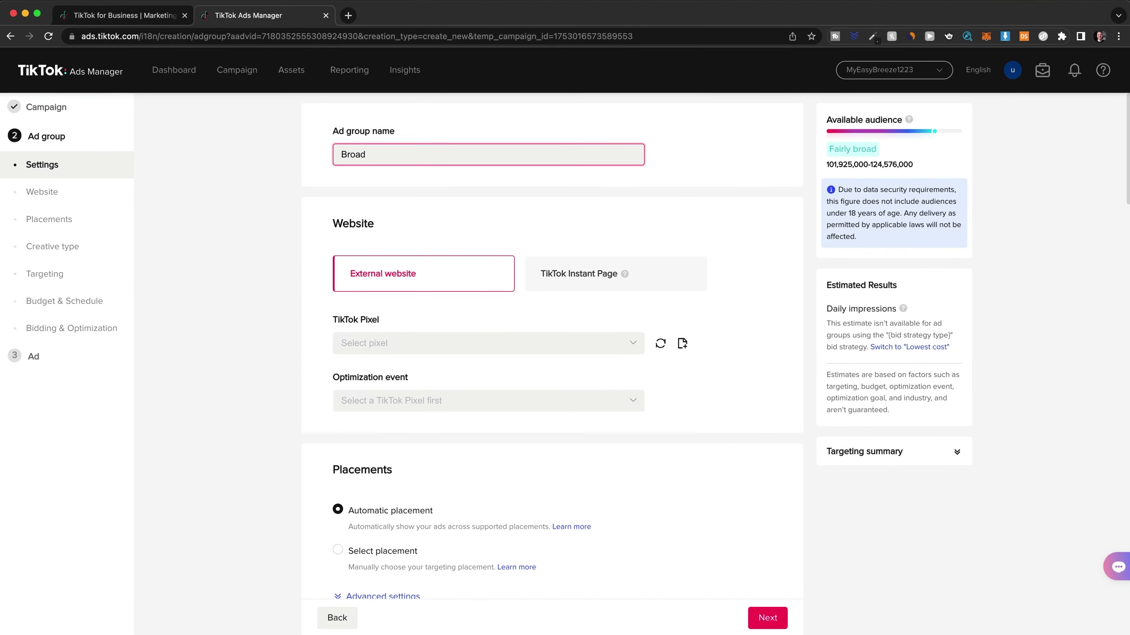
Select the TikTok Pixel for Shopify and set the optimization event to Complete Payment
{"action": "left_click", "coordinate": [563, 340]}
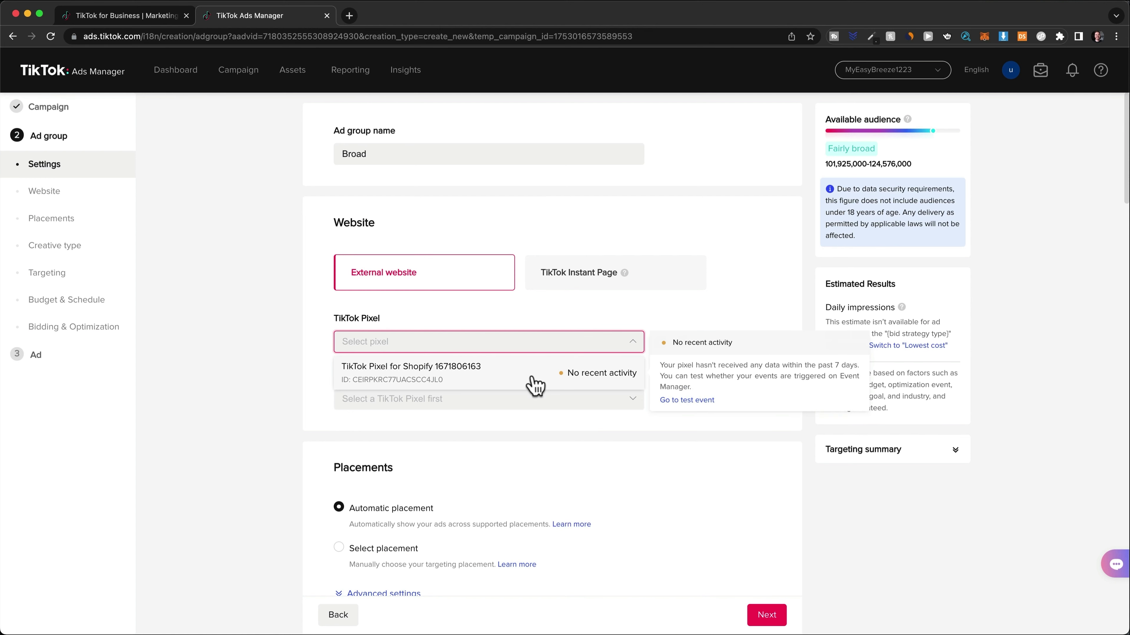
{"action": "left_click", "coordinate": [535, 384]}
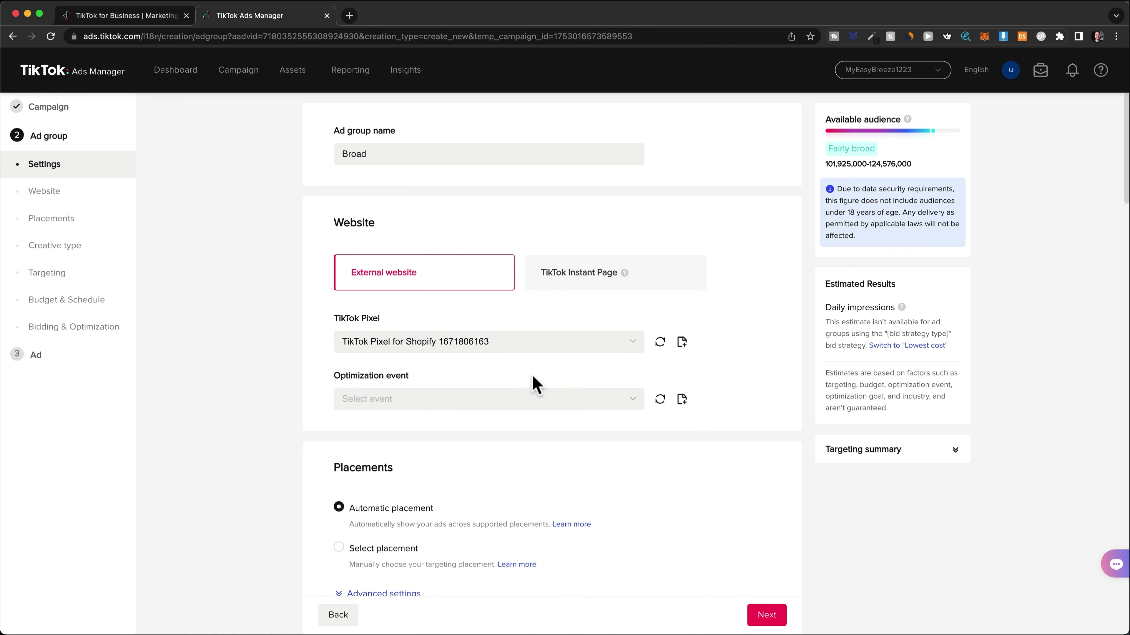
{"action": "left_click", "coordinate": [551, 398]}
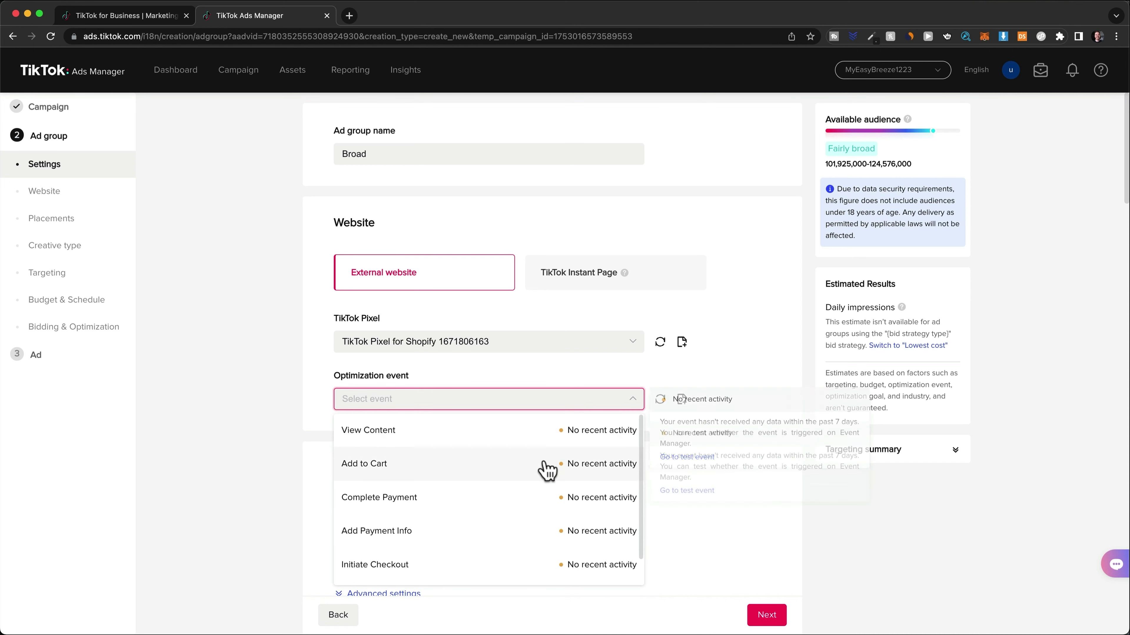
{"action": "left_click", "coordinate": [532, 497]}
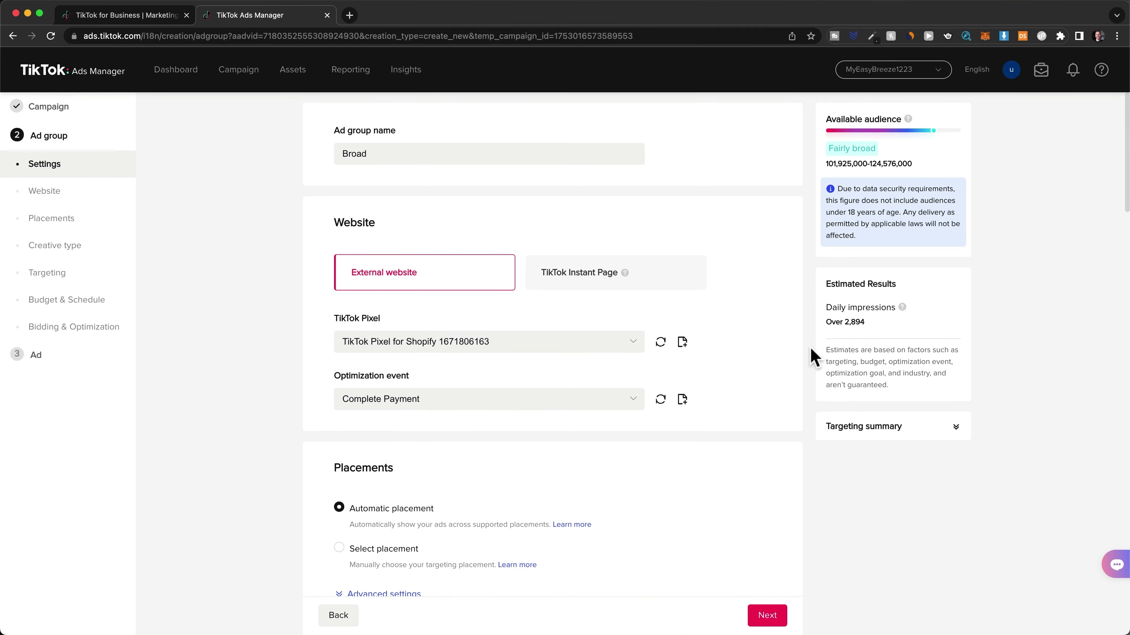
Choose placements manually and exclude Pangle, keeping only TikTok selected
{"action": "scroll", "coordinate": [812, 356], "scroll_direction": "down", "scroll_amount": 5}
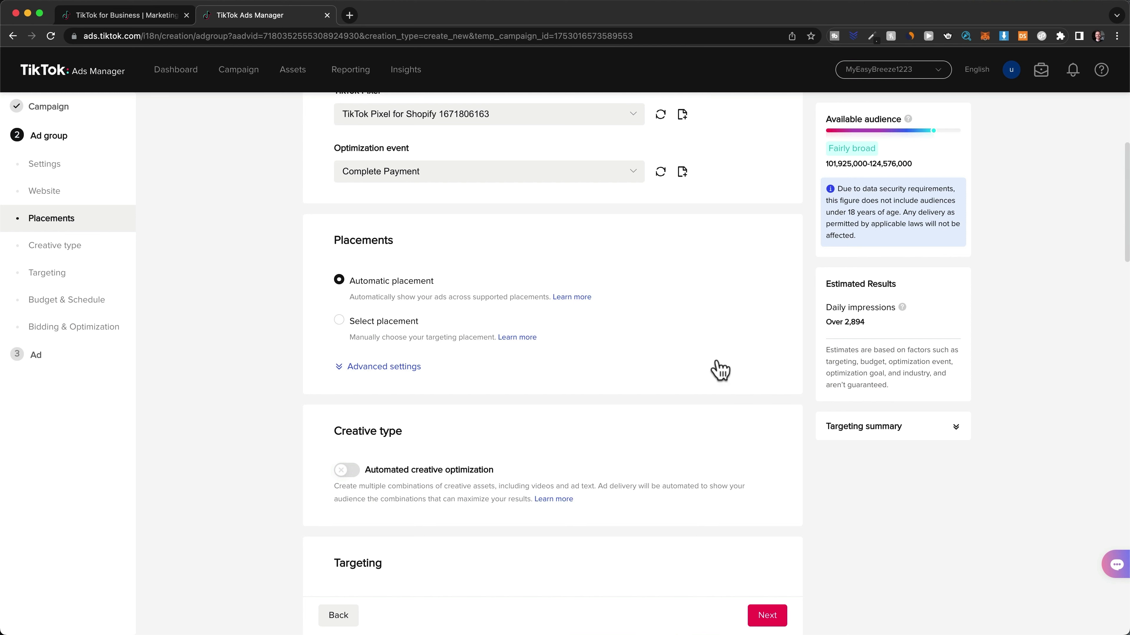
{"action": "left_click", "coordinate": [339, 321]}
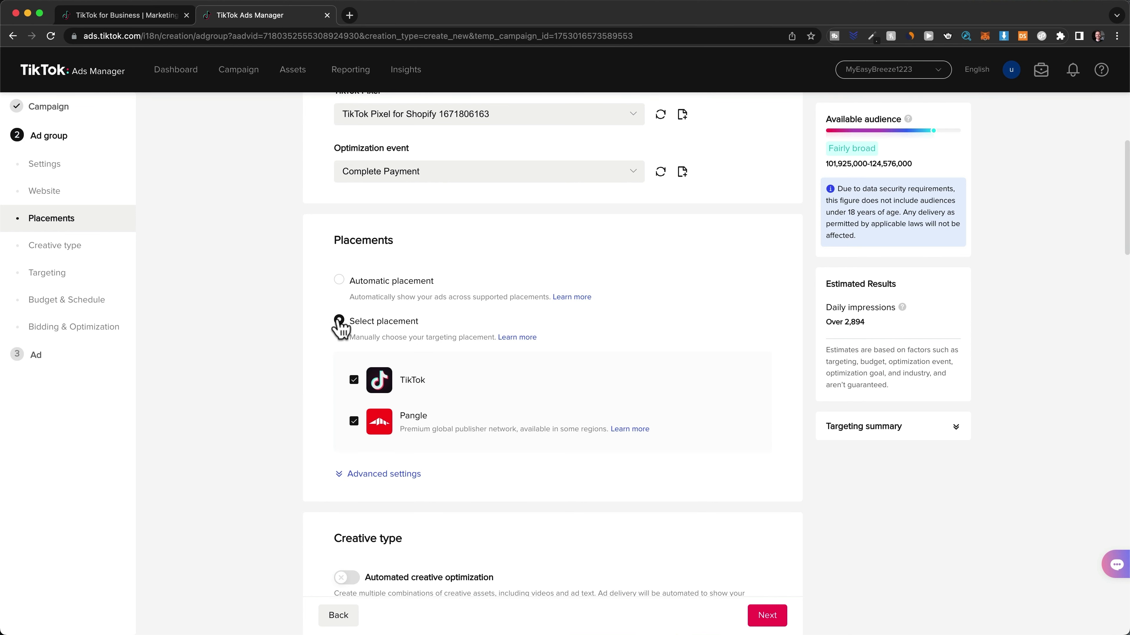
{"action": "left_click", "coordinate": [353, 421]}
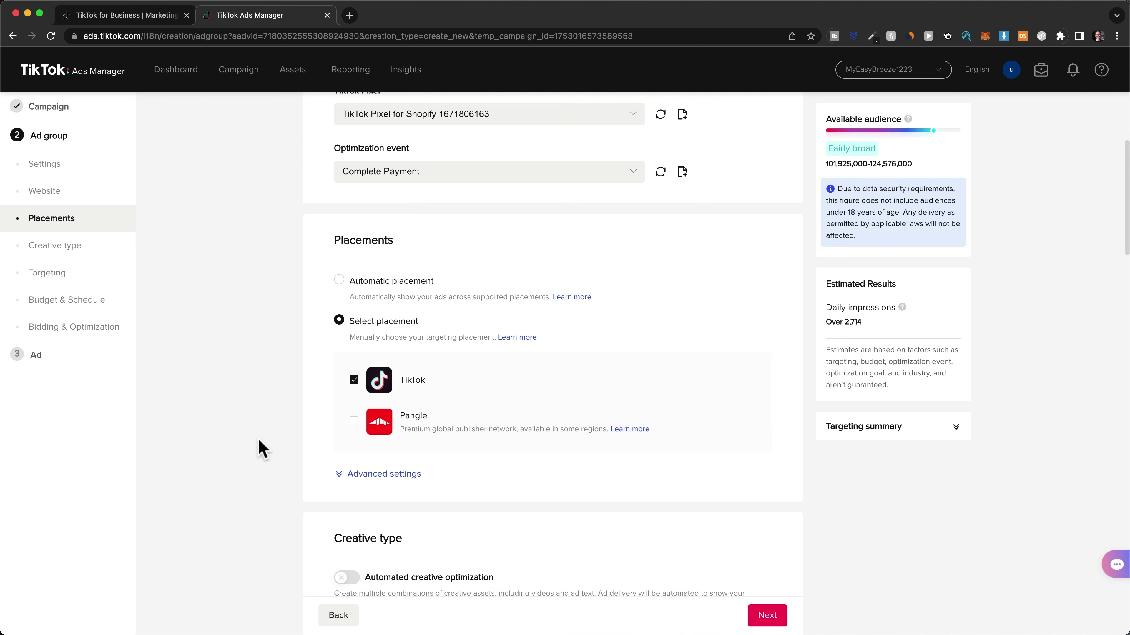
Show the advanced placement settings and turn off video download
{"action": "left_click", "coordinate": [372, 475]}
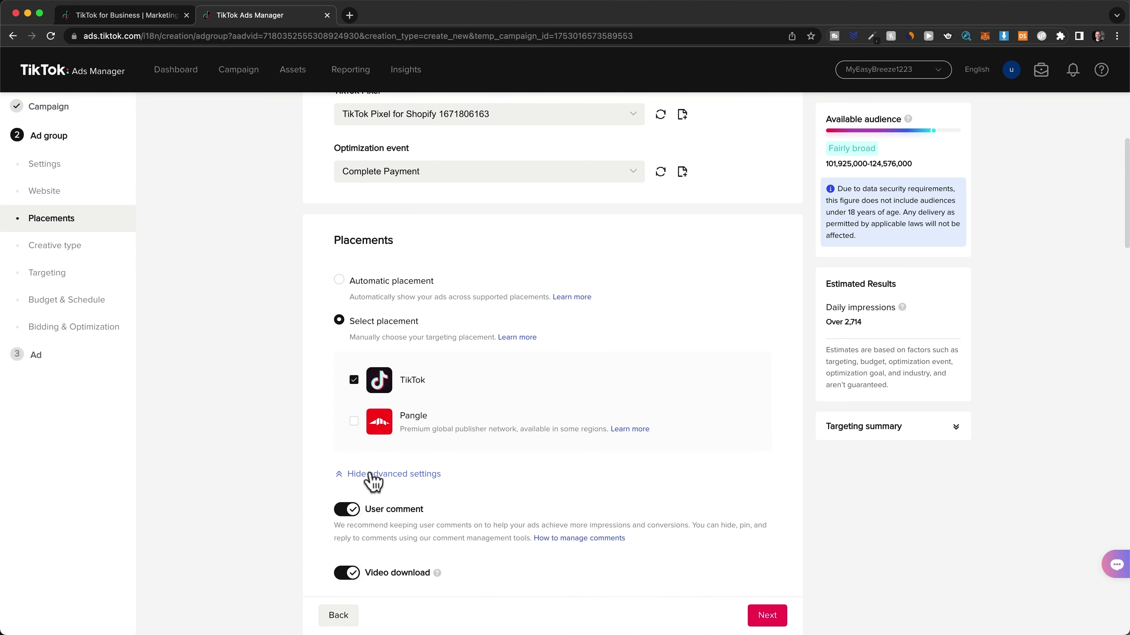
{"action": "scroll", "coordinate": [372, 478], "scroll_direction": "down", "scroll_amount": 5}
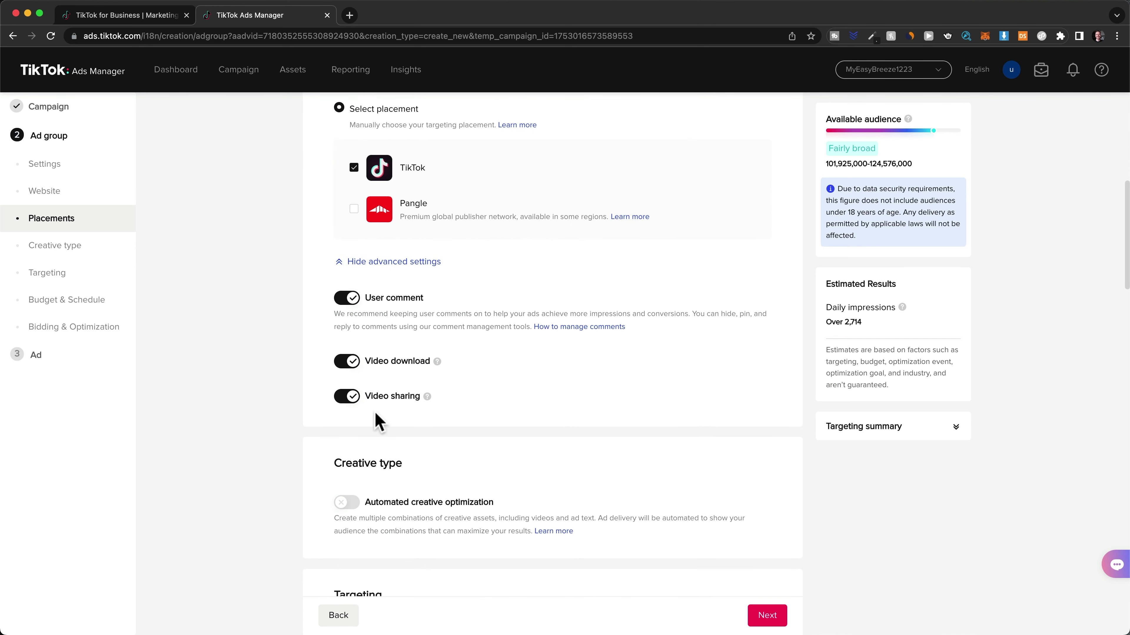
{"action": "left_click", "coordinate": [349, 366]}
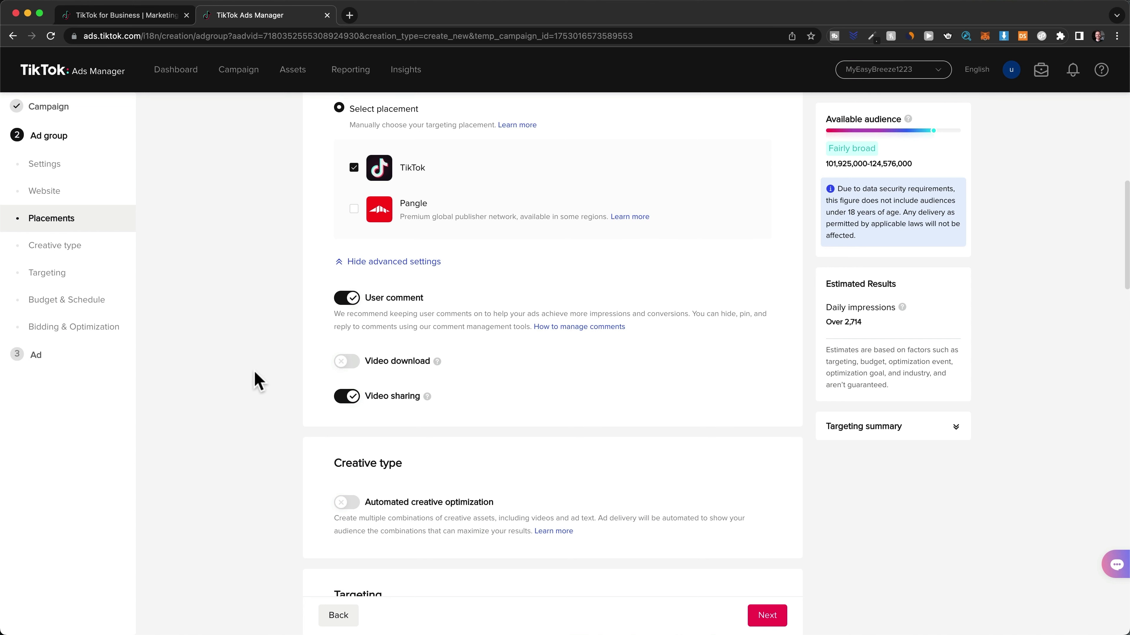
Switch automated creative optimization on and back off
{"action": "scroll", "coordinate": [258, 380], "scroll_direction": "down", "scroll_amount": 5}
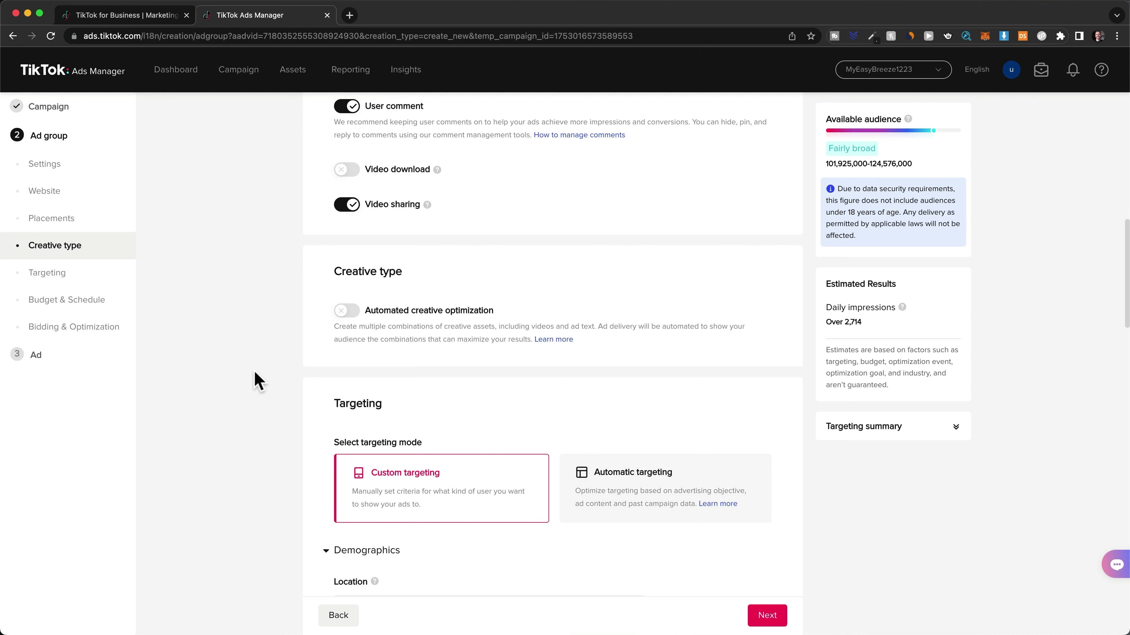
{"action": "left_click", "coordinate": [348, 311]}
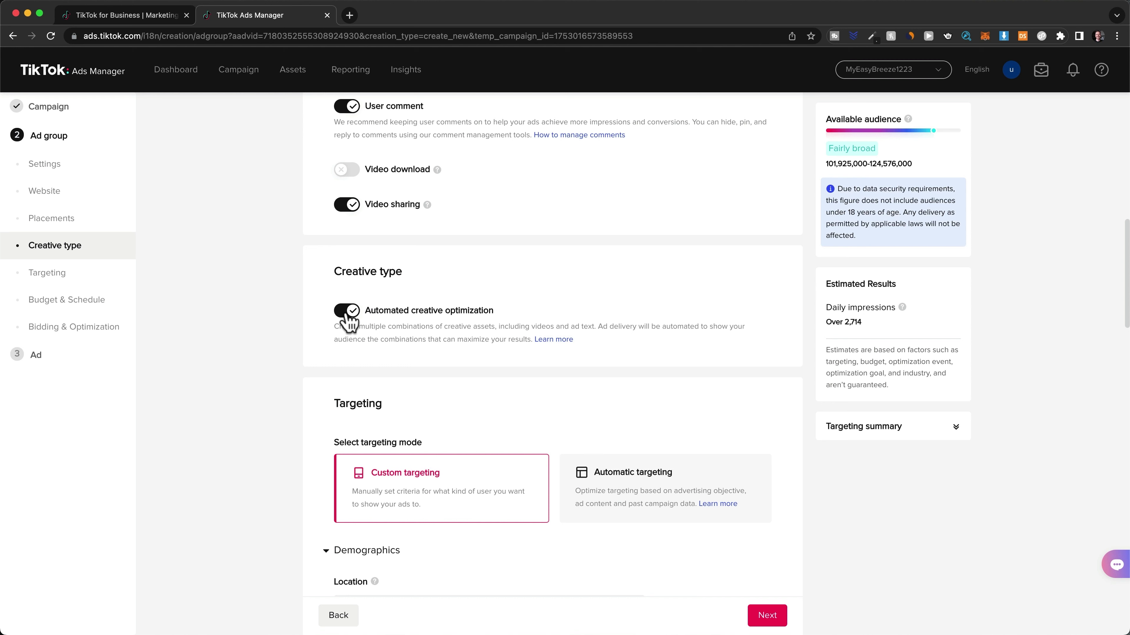
{"action": "left_click", "coordinate": [347, 311]}
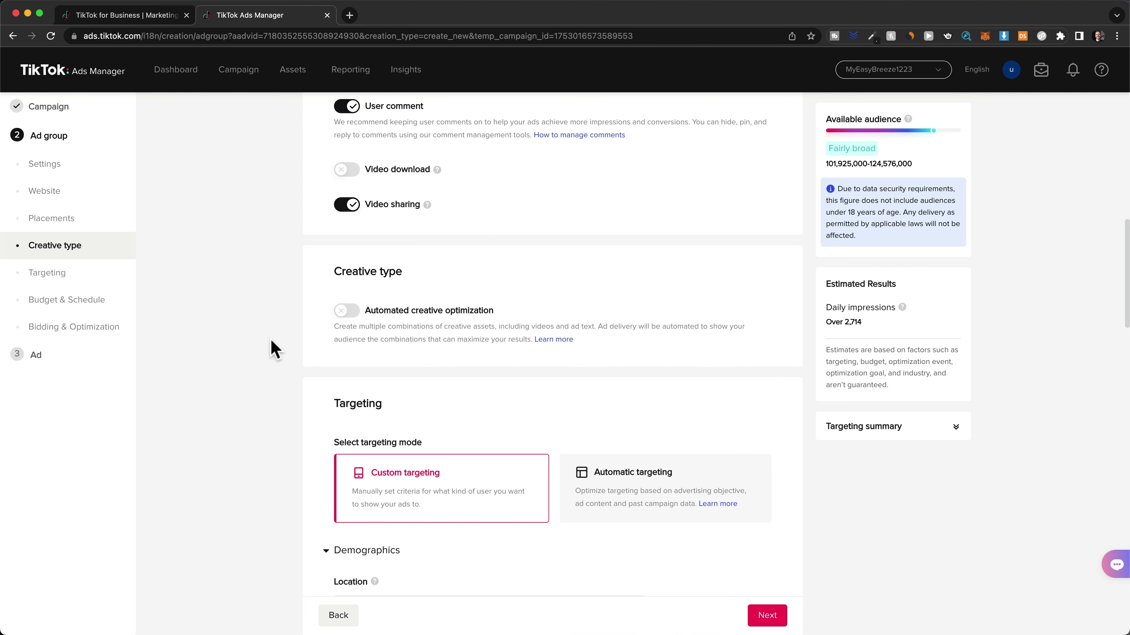
Add Canada to the targeted locations alongside the United States
{"action": "scroll", "coordinate": [274, 349], "scroll_direction": "down", "scroll_amount": 6}
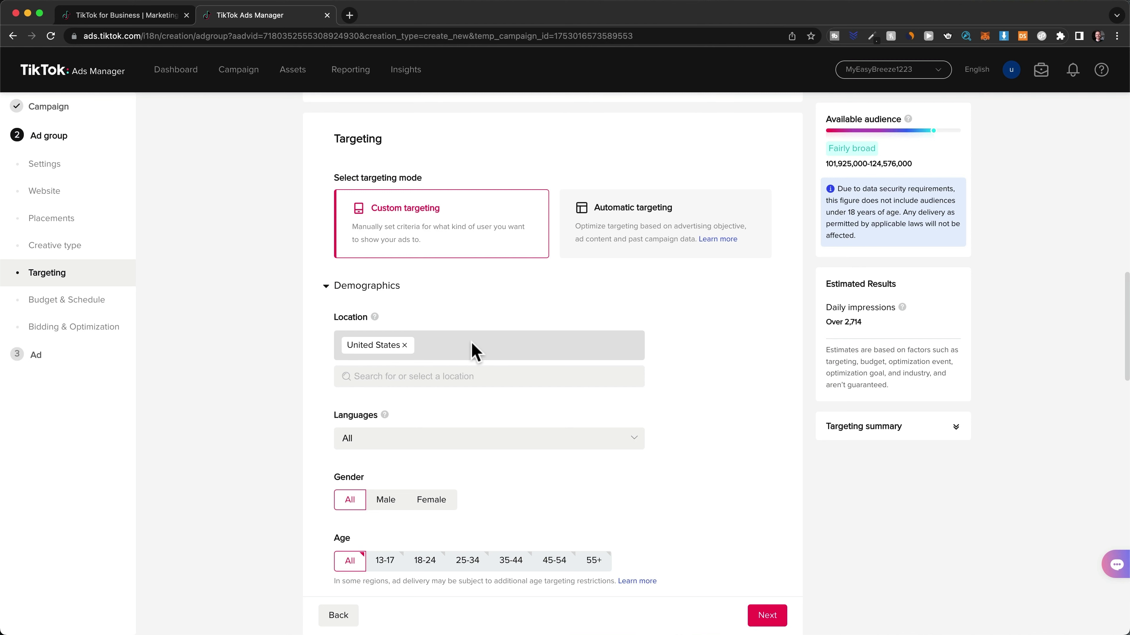
{"action": "left_click", "coordinate": [493, 378]}
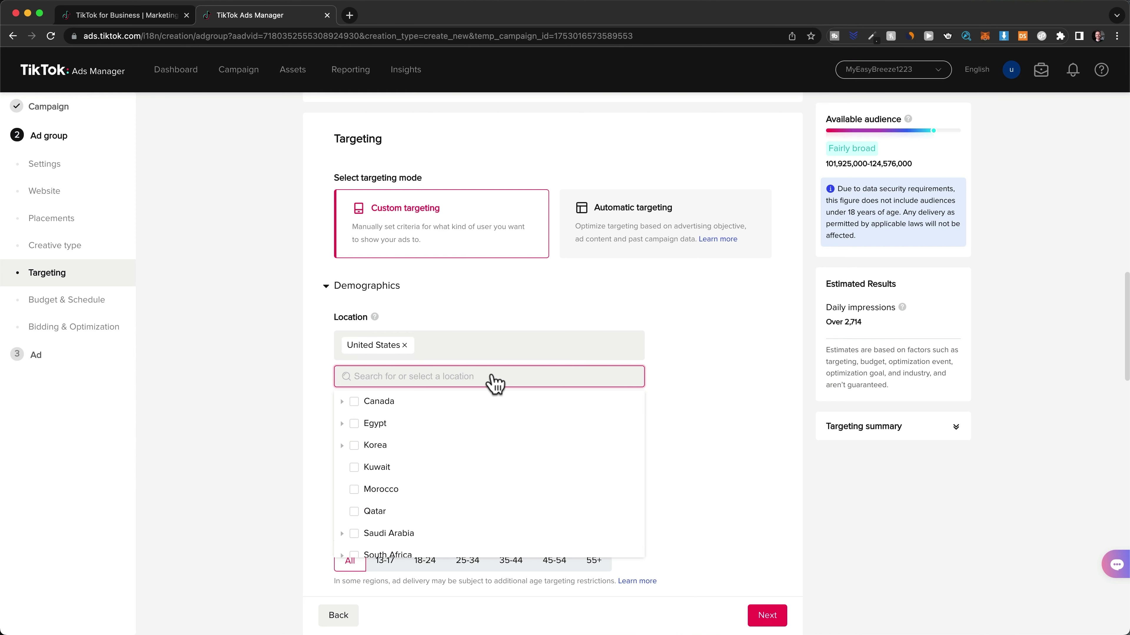
{"action": "type", "text": "canada"}
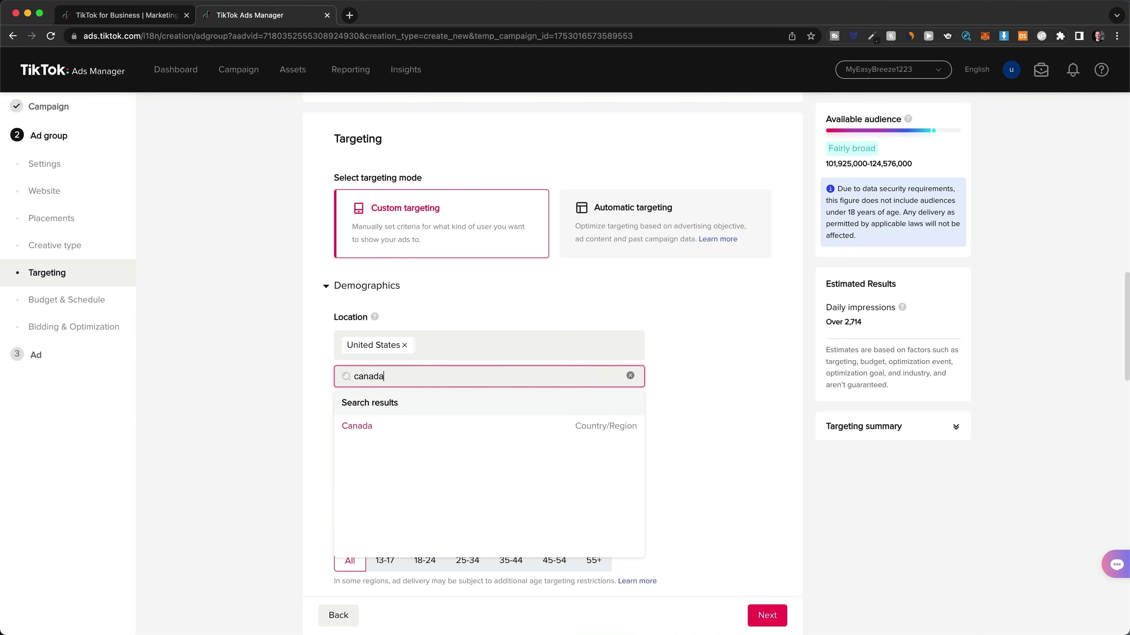
{"action": "left_click", "coordinate": [497, 431]}
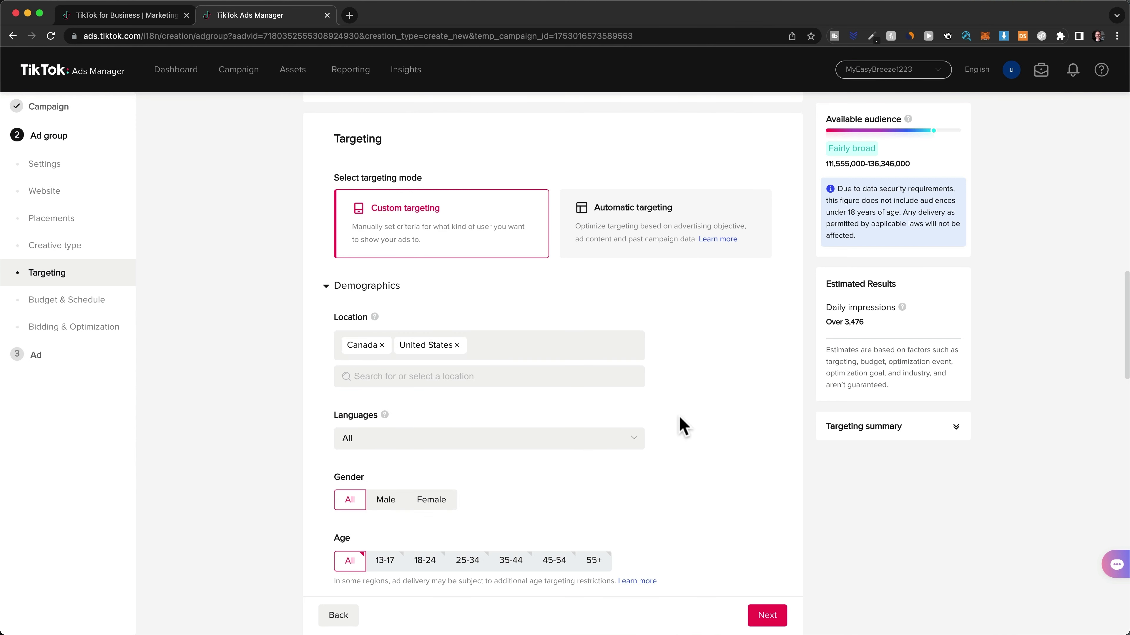
Set the targeted language to English
{"action": "left_click", "coordinate": [636, 445]}
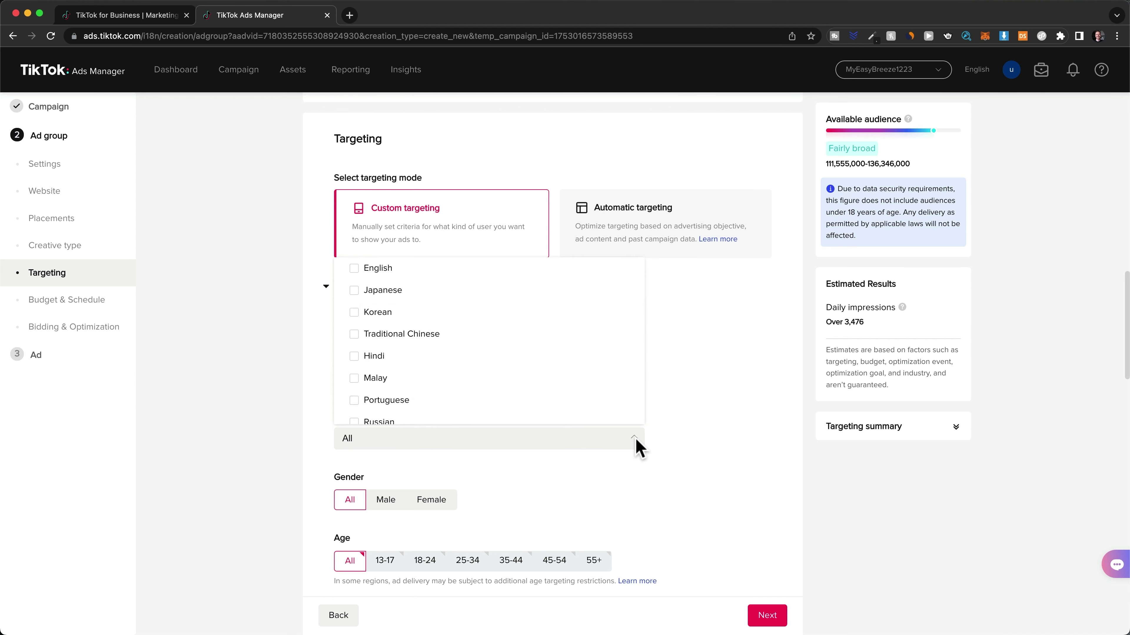
{"action": "left_click", "coordinate": [369, 276]}
{"action": "left_click", "coordinate": [709, 412]}
Try limiting the targeted gender to Female and return it to All
{"action": "scroll", "coordinate": [709, 412], "scroll_direction": "down", "scroll_amount": 5}
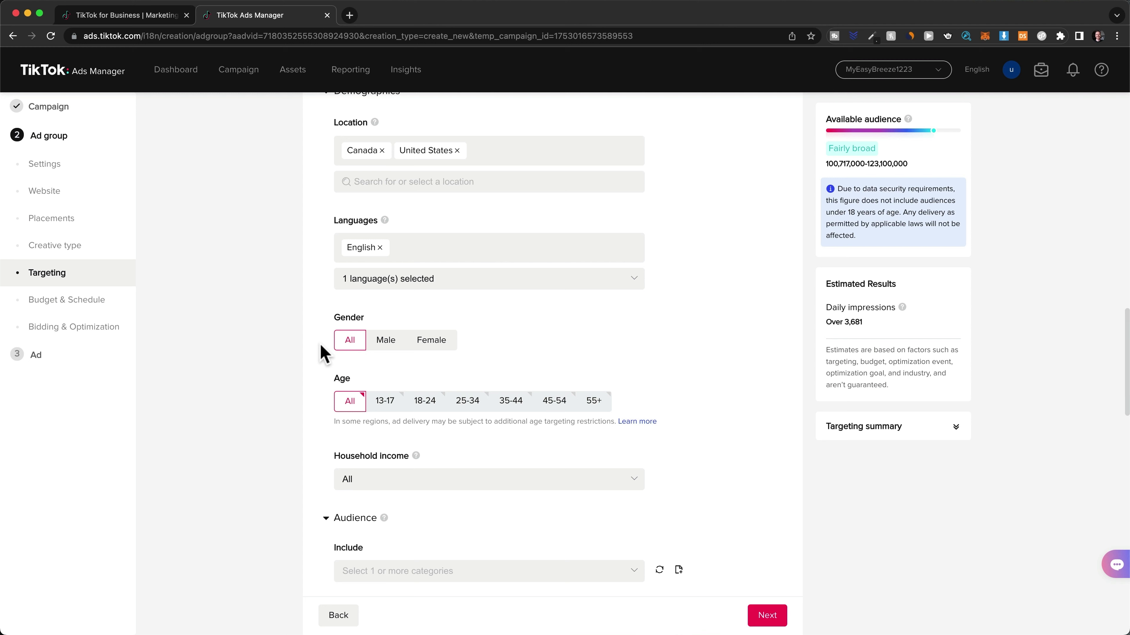
{"action": "left_click", "coordinate": [436, 356]}
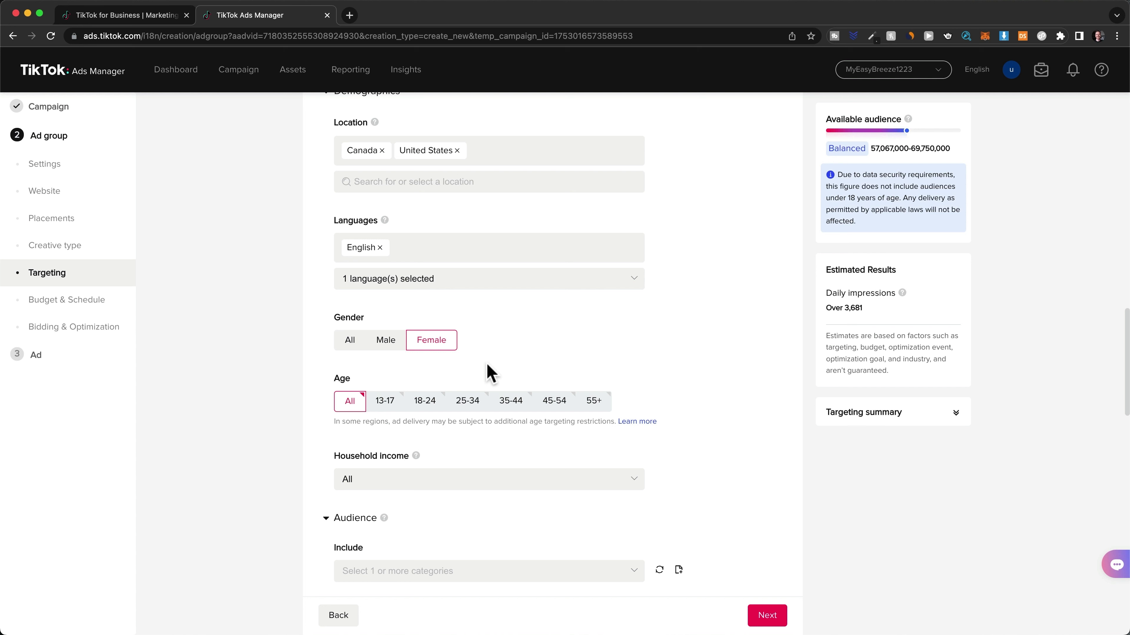
{"action": "left_click", "coordinate": [352, 341]}
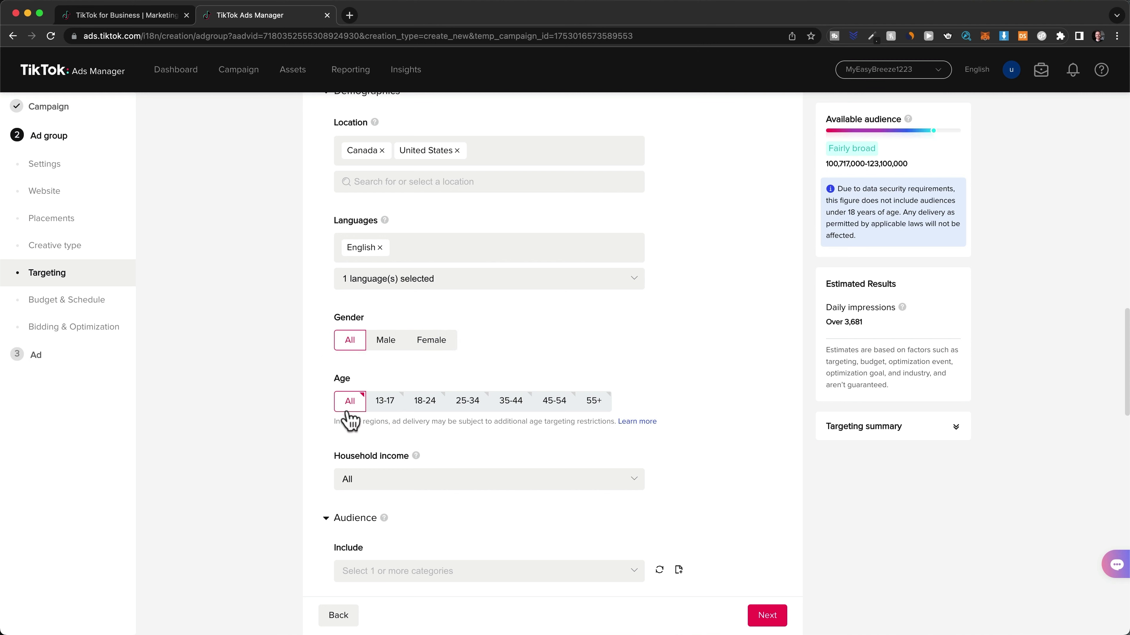
Limit the targeted ages to 18-24, 25-34, 35-44, 45-54 and 55+, excluding 13-17
{"action": "left_click", "coordinate": [426, 406]}
{"action": "left_click", "coordinate": [467, 408]}
{"action": "left_click", "coordinate": [558, 405]}
{"action": "left_click", "coordinate": [603, 406]}
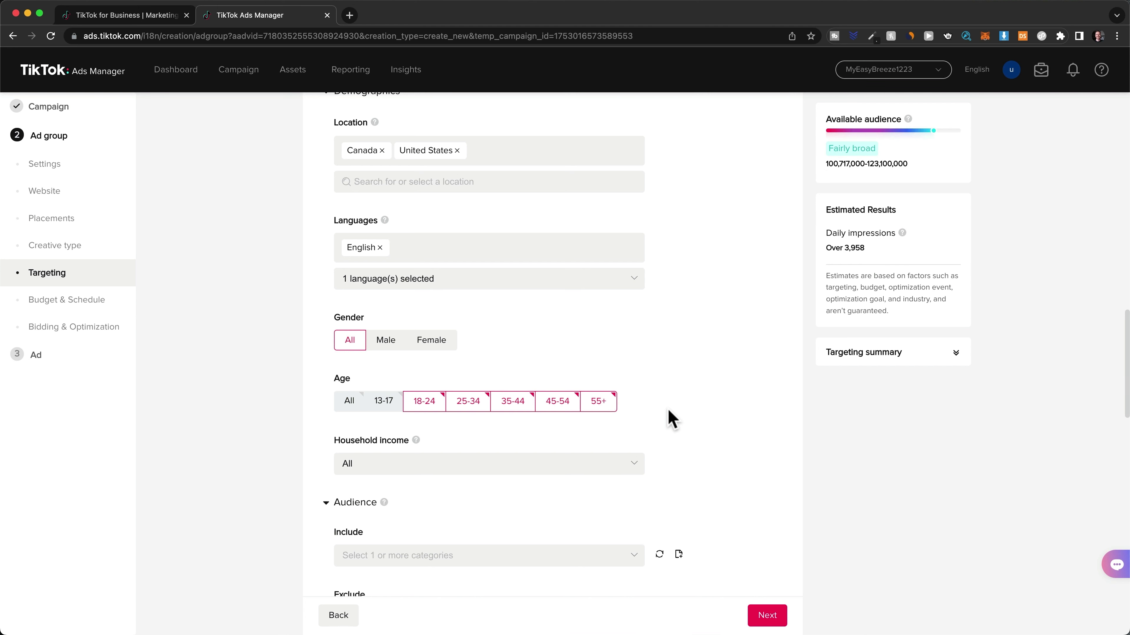
Browse the general interest categories available under Interests & Behaviors without selecting any, and close the interest targeting
{"action": "scroll", "coordinate": [773, 333], "scroll_direction": "down", "scroll_amount": 7}
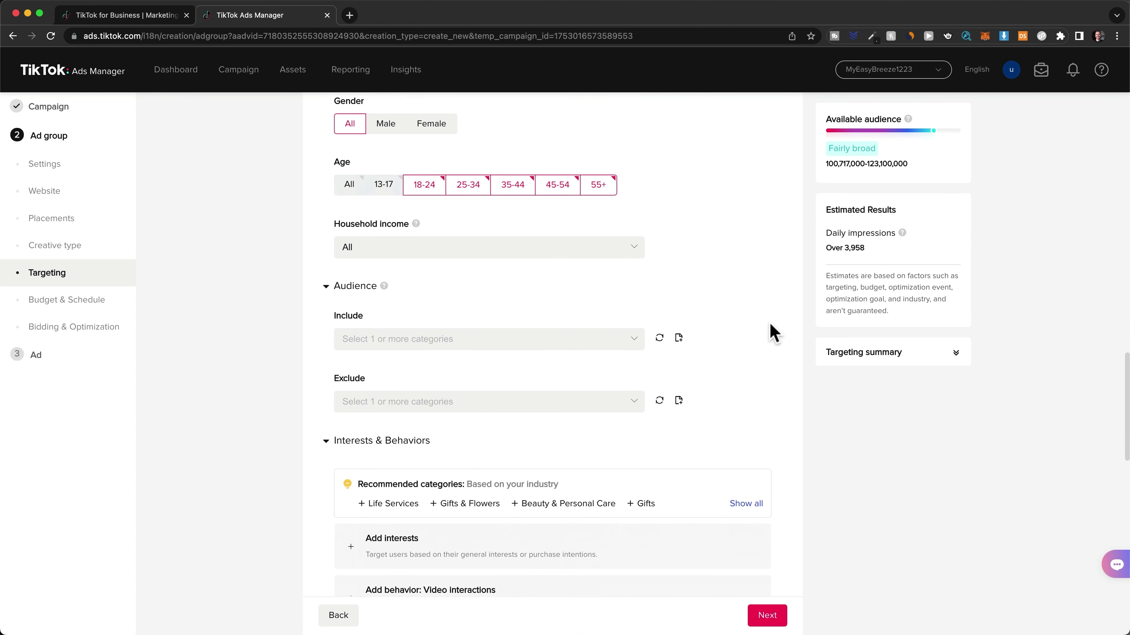
{"action": "scroll", "coordinate": [771, 331], "scroll_direction": "down", "scroll_amount": 5}
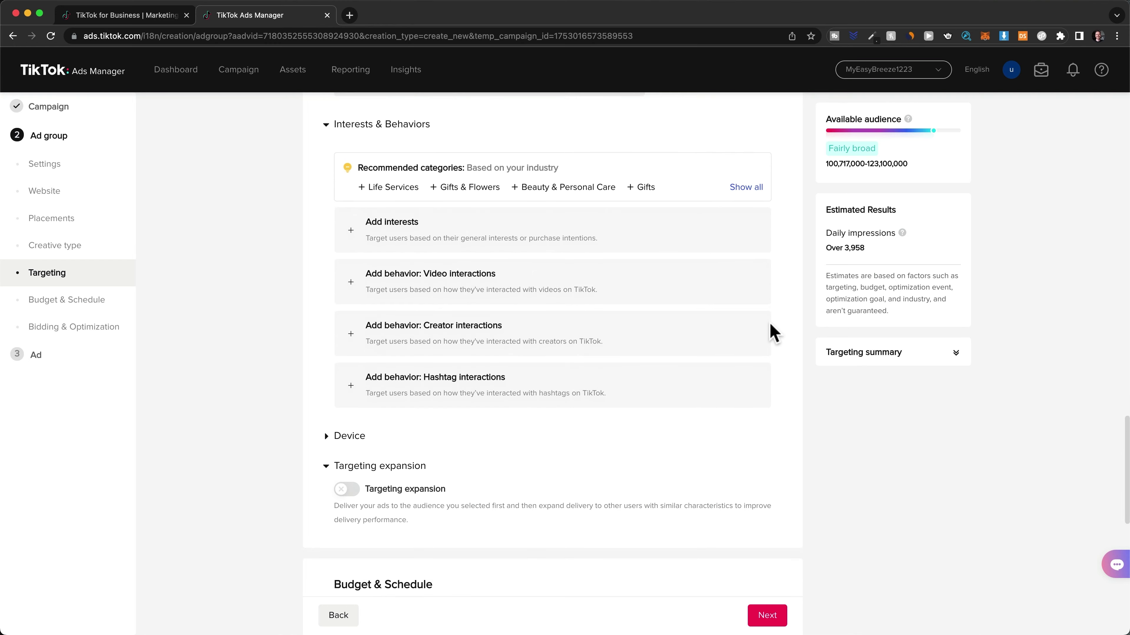
{"action": "left_click", "coordinate": [353, 229]}
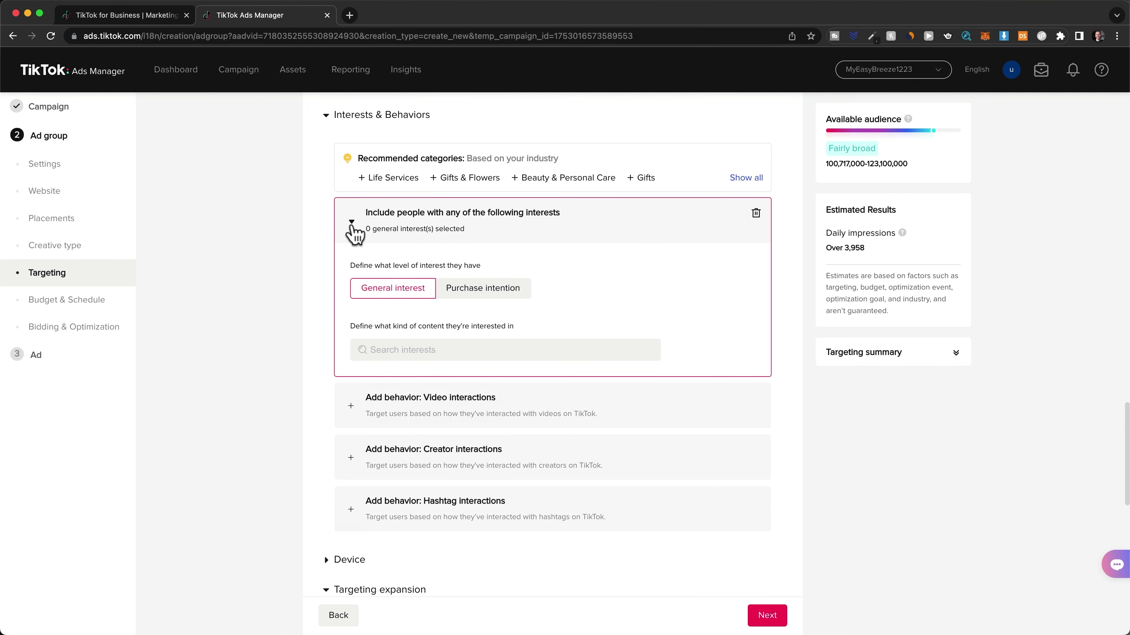
{"action": "left_click", "coordinate": [396, 350]}
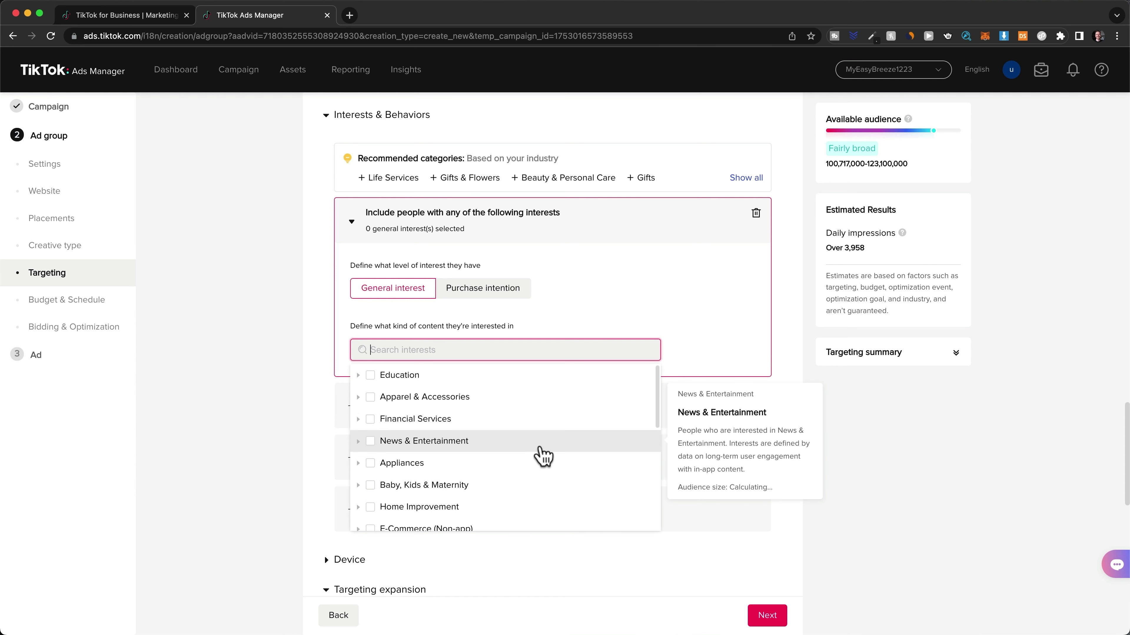
{"action": "scroll", "coordinate": [541, 455], "scroll_direction": "down", "scroll_amount": 2}
{"action": "scroll", "coordinate": [544, 456], "scroll_direction": "down", "scroll_amount": 4}
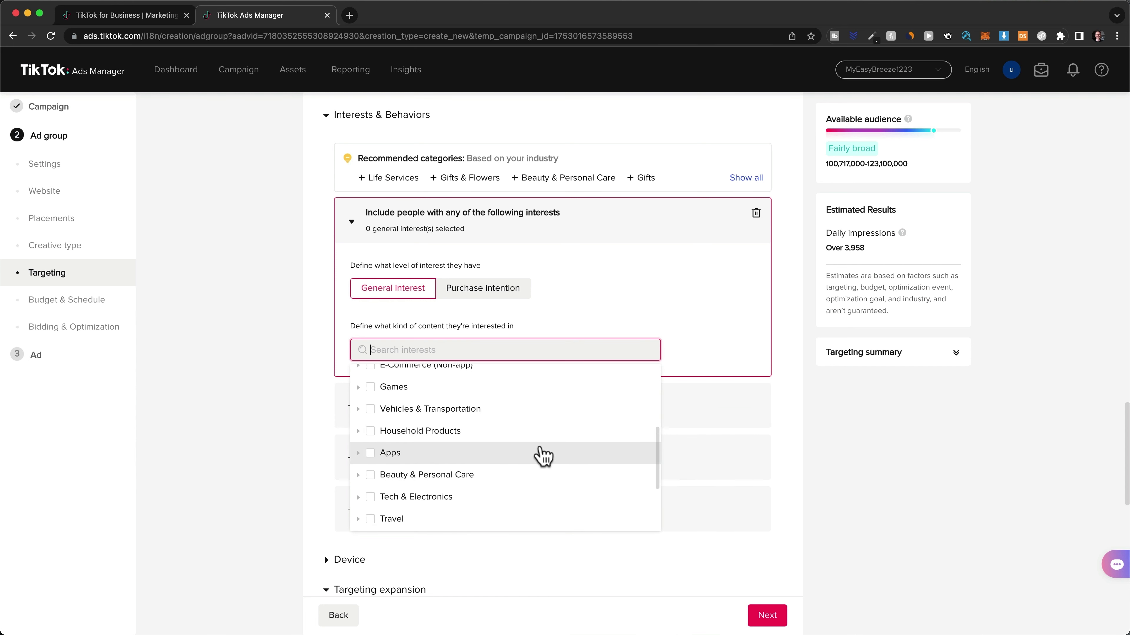
{"action": "scroll", "coordinate": [540, 455], "scroll_direction": "down", "scroll_amount": 2}
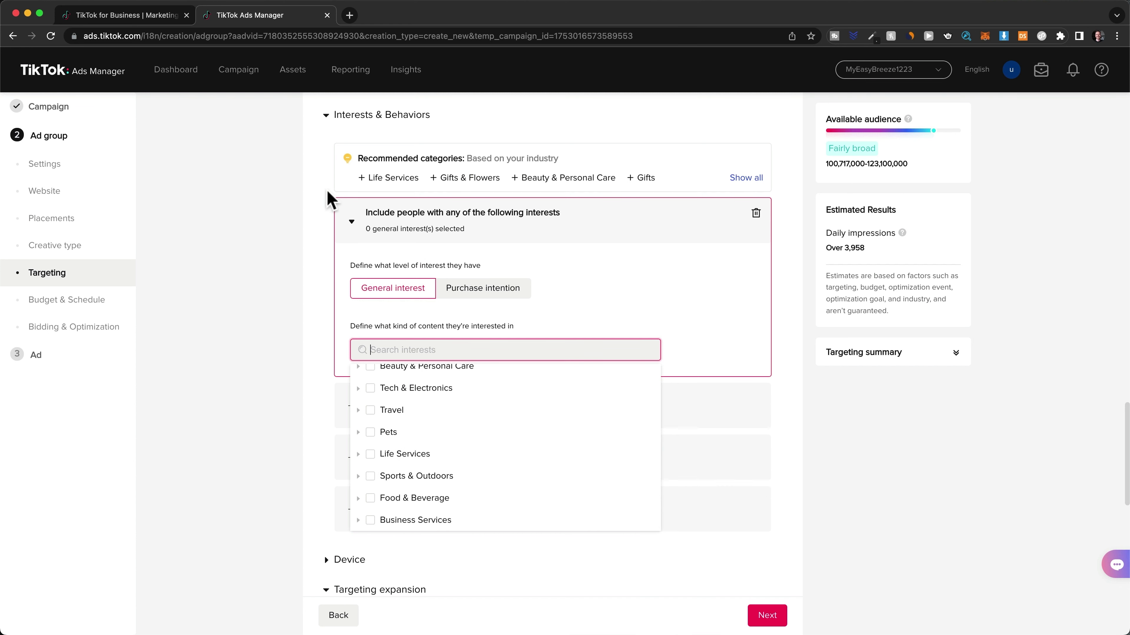
{"action": "left_click", "coordinate": [351, 227]}
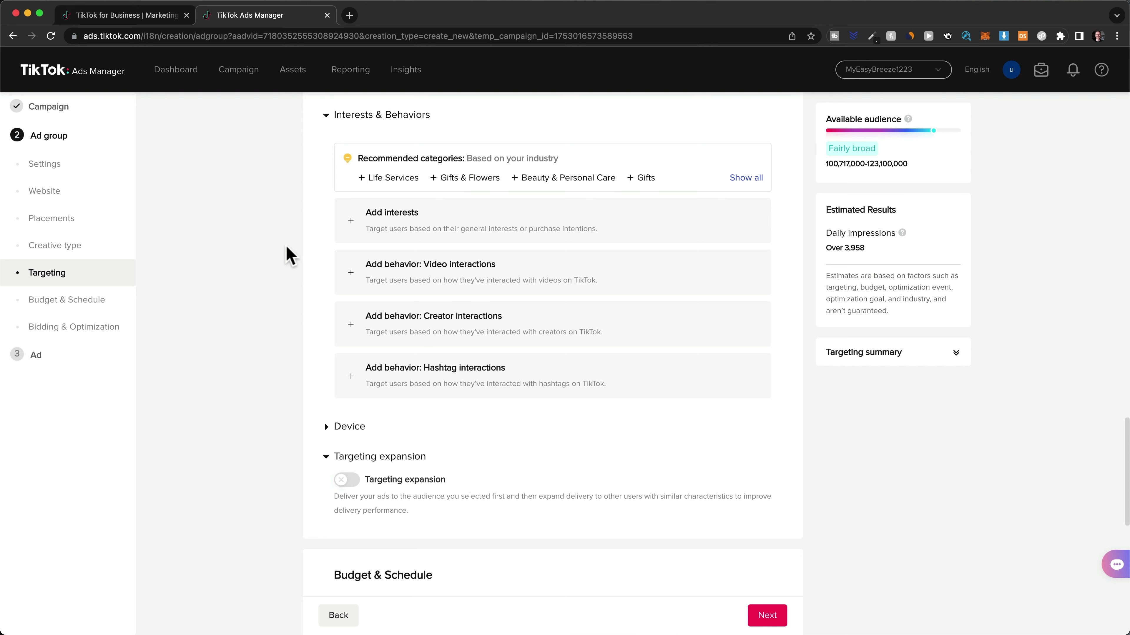
Set the ad group's daily budget to 20 USD
{"action": "scroll", "coordinate": [289, 255], "scroll_direction": "down", "scroll_amount": 5}
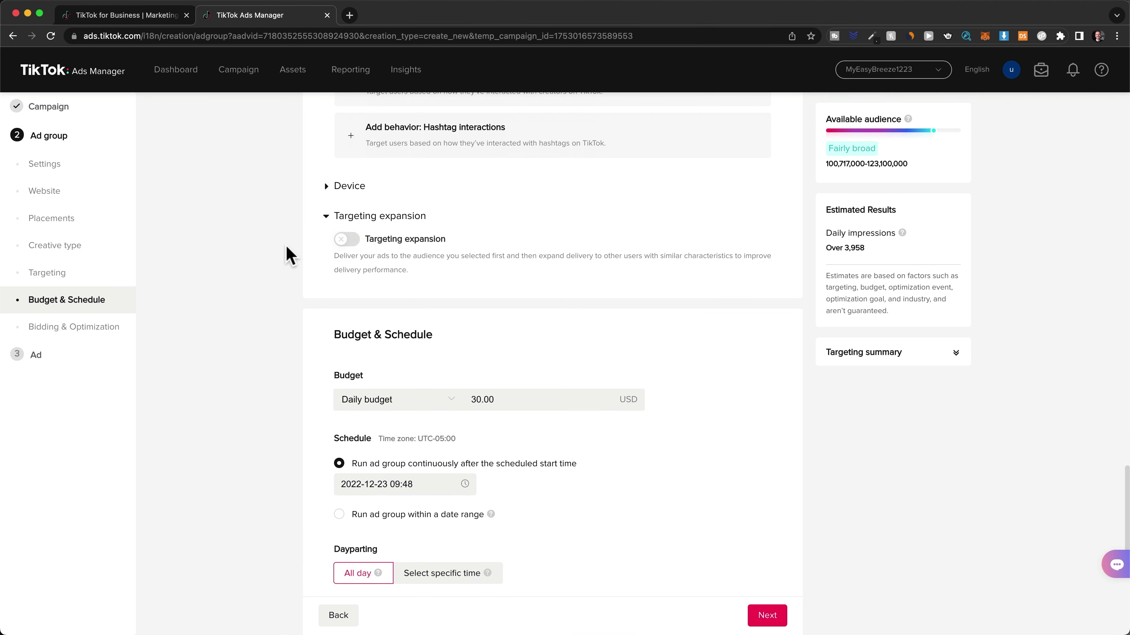
{"action": "scroll", "coordinate": [289, 255], "scroll_direction": "down", "scroll_amount": 4}
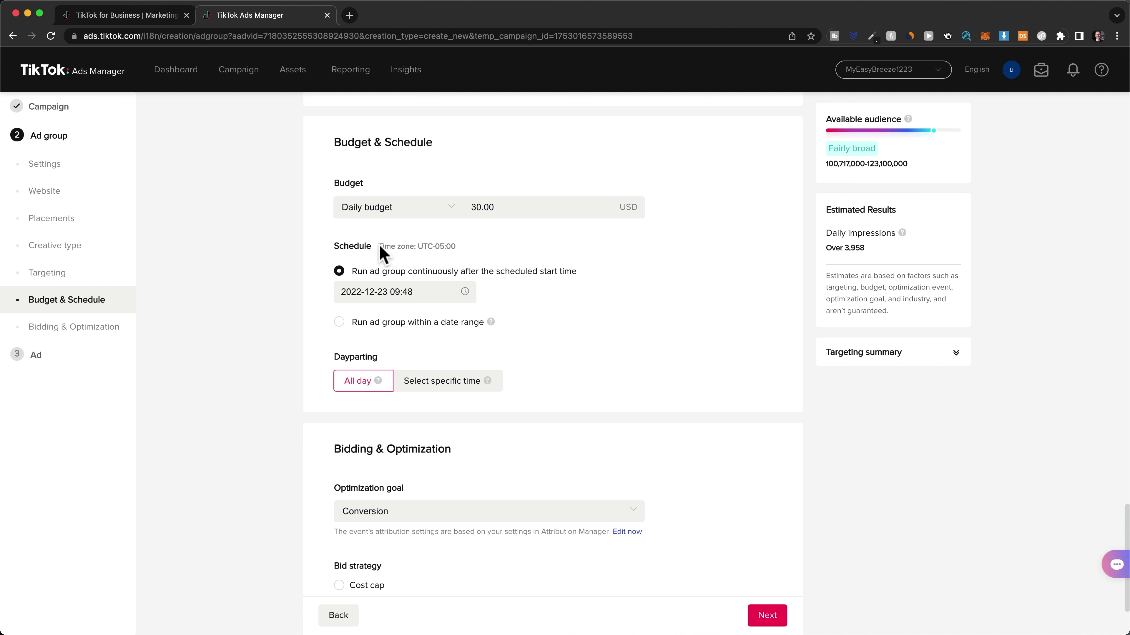
{"action": "left_click_drag", "start_coordinate": [467, 208], "coordinate": [503, 206]}
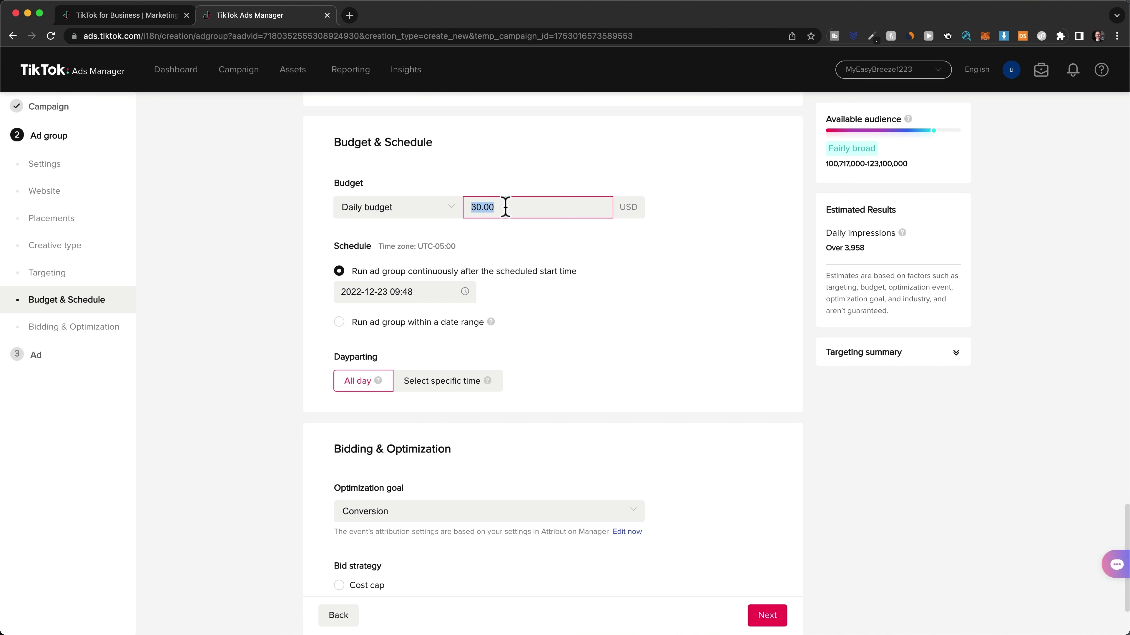
{"action": "type", "text": "20"}
{"action": "left_click", "coordinate": [573, 243]}
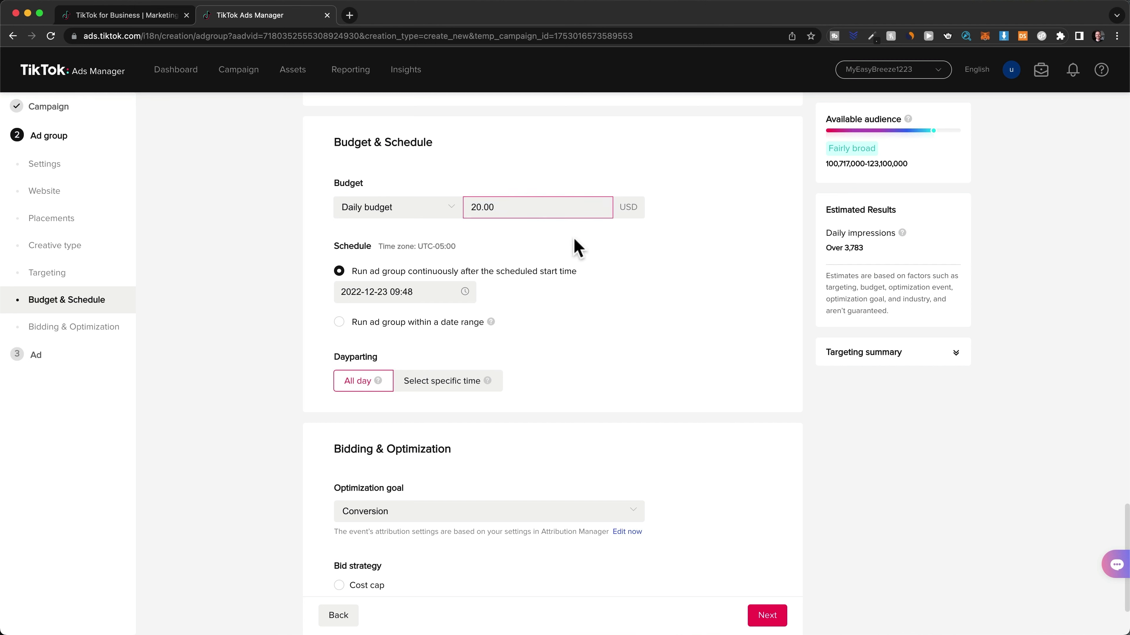
Try a dayparting schedule from 08:00 to 21:00 for every day of the week and return it to All day
{"action": "left_click", "coordinate": [451, 394]}
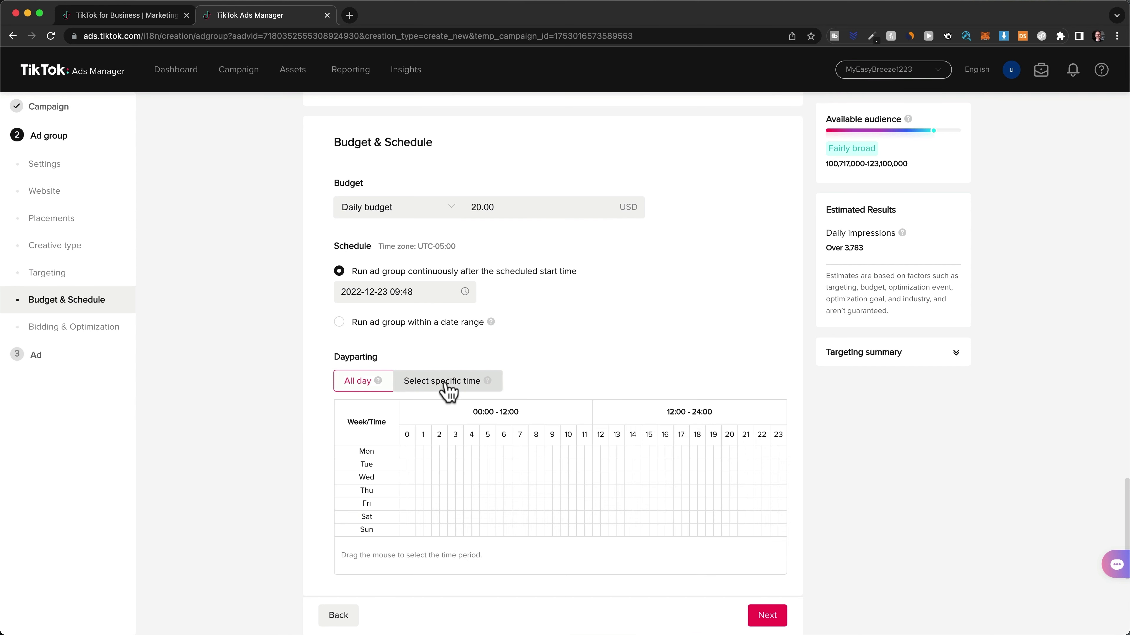
{"action": "left_click_drag", "start_coordinate": [532, 451], "coordinate": [735, 532]}
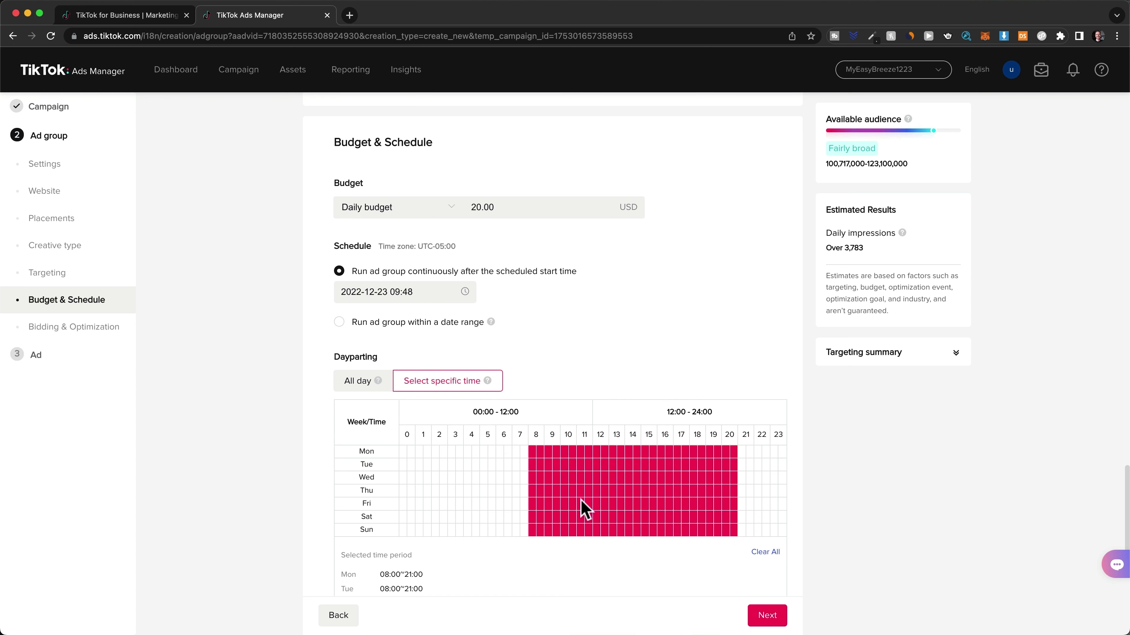
{"action": "left_click", "coordinate": [364, 381]}
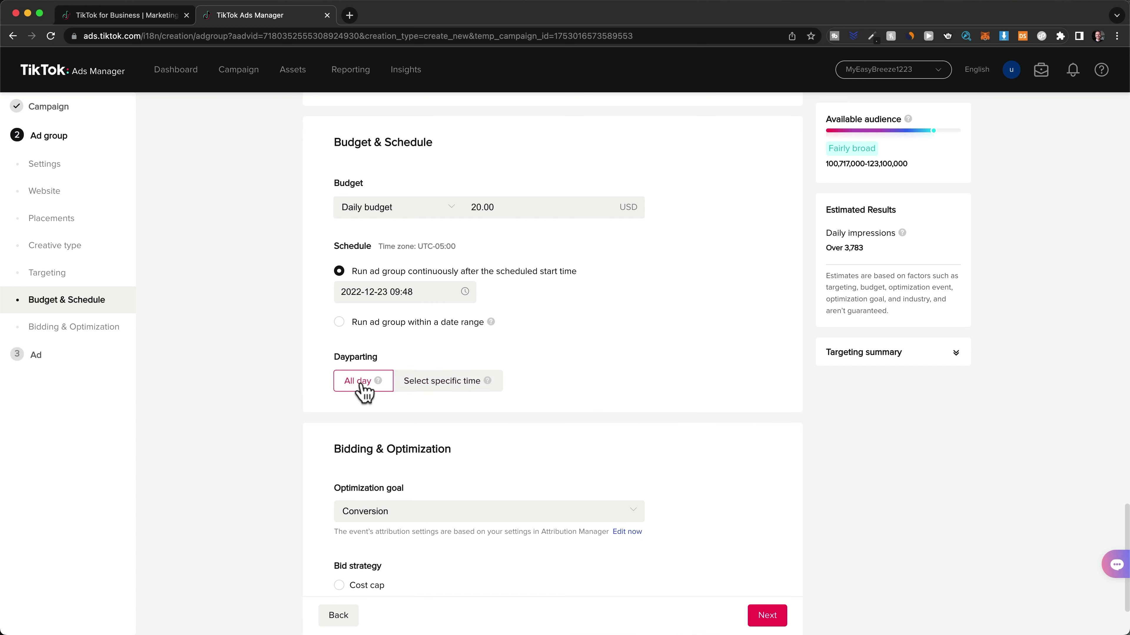
Accept the Conversion optimization goal with the Lowest cost bid strategy and continue to the ad setup
{"action": "scroll", "coordinate": [260, 441], "scroll_direction": "down", "scroll_amount": 1}
{"action": "scroll", "coordinate": [260, 440], "scroll_direction": "down", "scroll_amount": 2}
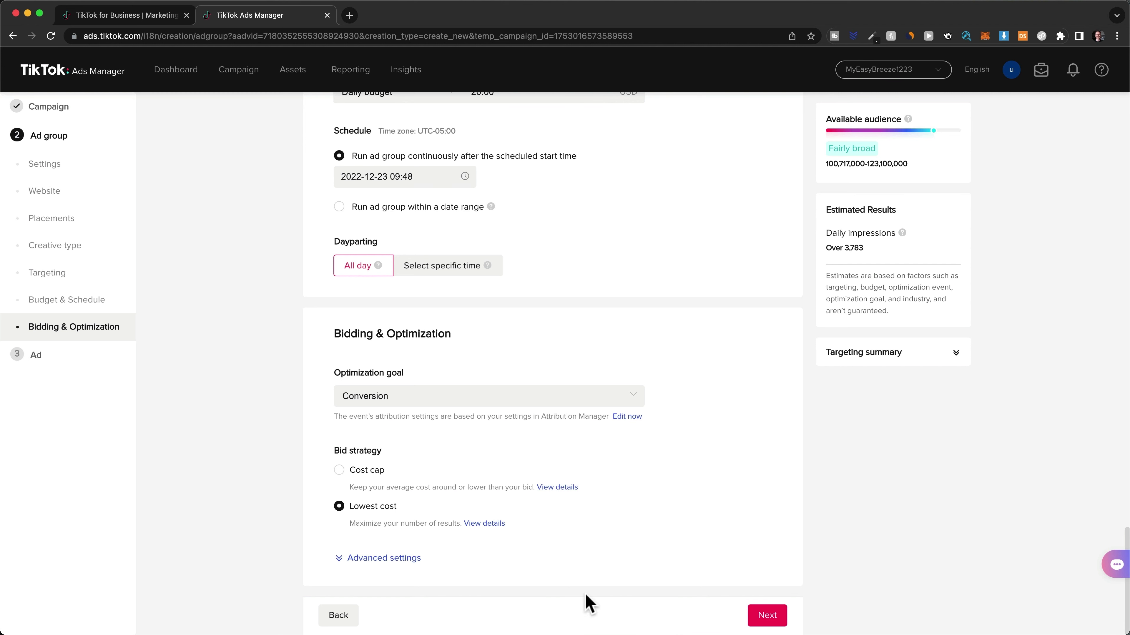
{"action": "left_click", "coordinate": [757, 620]}
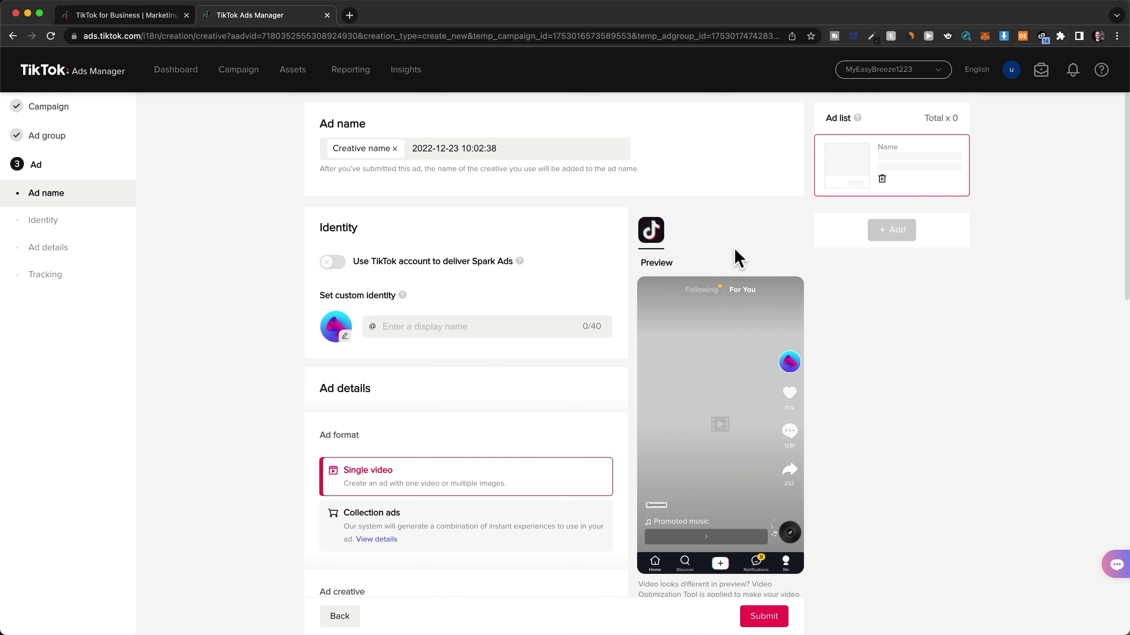
Name the ad "Ad 1" and set its custom identity to MyEasyBreeze with the blue wave logo as profile image
{"action": "left_click_drag", "start_coordinate": [572, 154], "coordinate": [405, 172]}
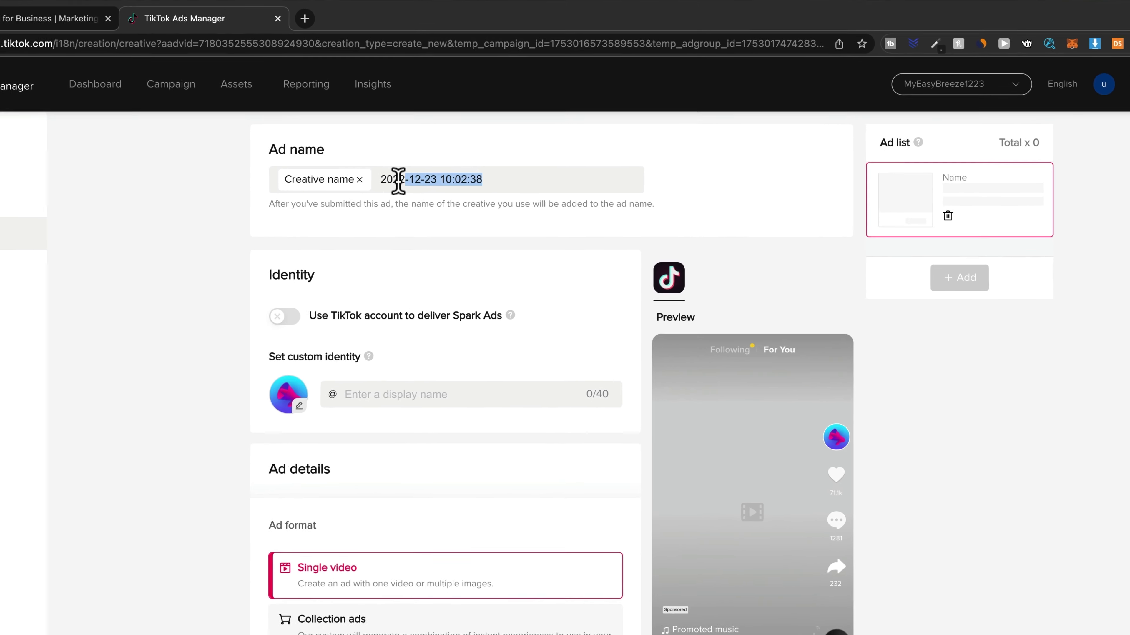
{"action": "type", "text": "Ad 1"}
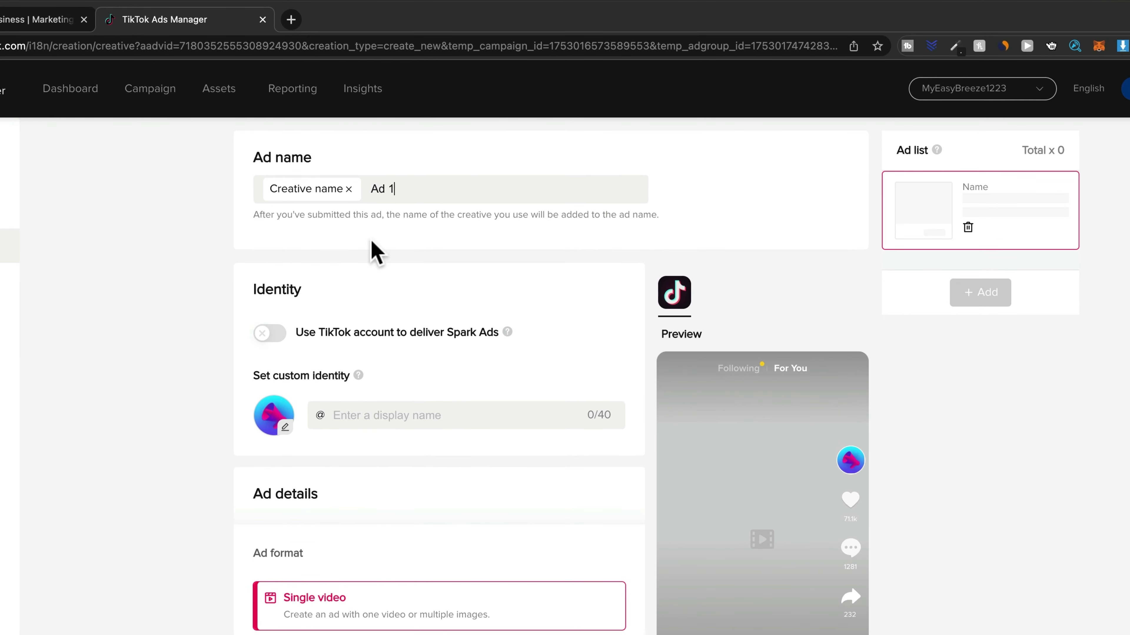
{"action": "left_click", "coordinate": [377, 415]}
{"action": "type", "text": "MyEasyBreeze"}
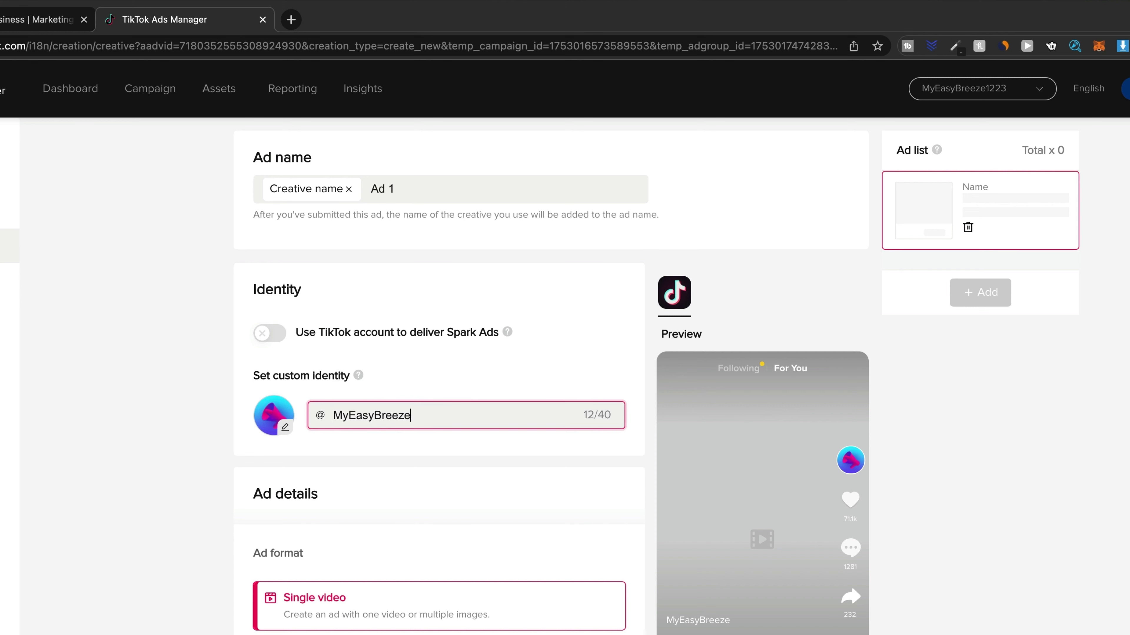
{"action": "left_click", "coordinate": [286, 427]}
{"action": "left_click", "coordinate": [768, 548]}
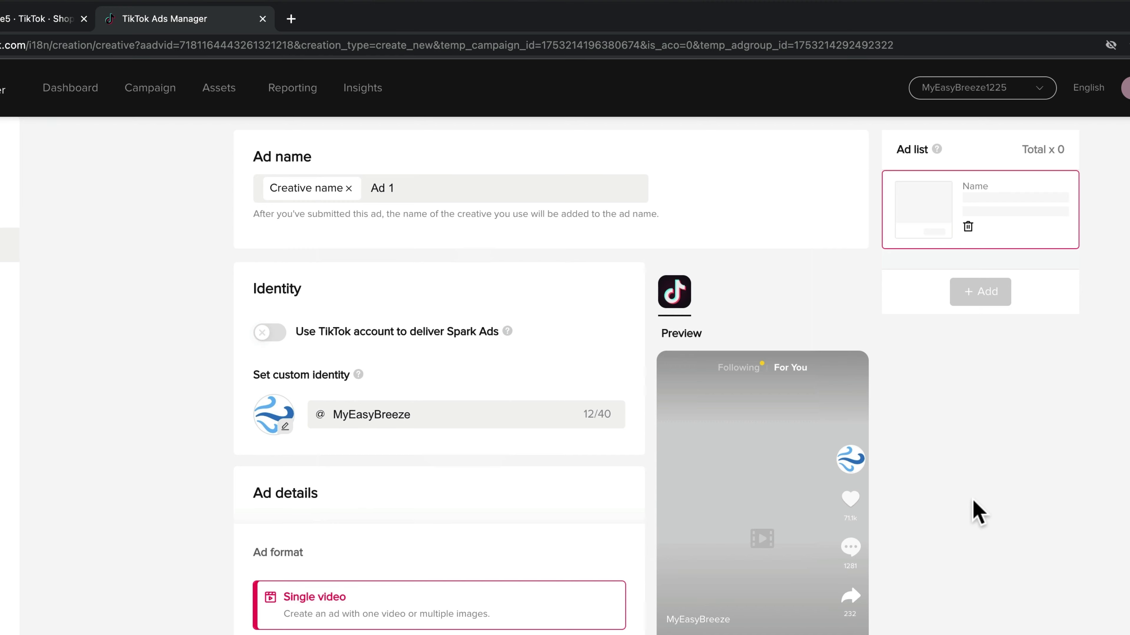
Look through the BandsOffAds website and its client portal for TikTok and vertical video ad services
{"action": "scroll", "coordinate": [985, 495], "scroll_direction": "down", "scroll_amount": 5}
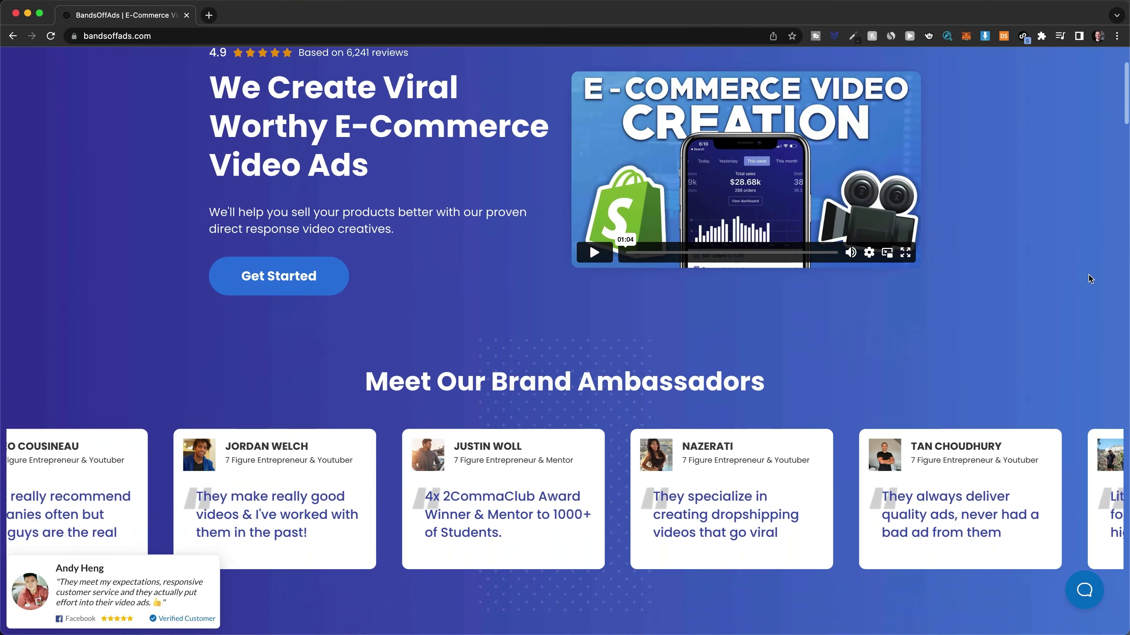
{"action": "scroll", "coordinate": [1088, 274], "scroll_direction": "down", "scroll_amount": 10}
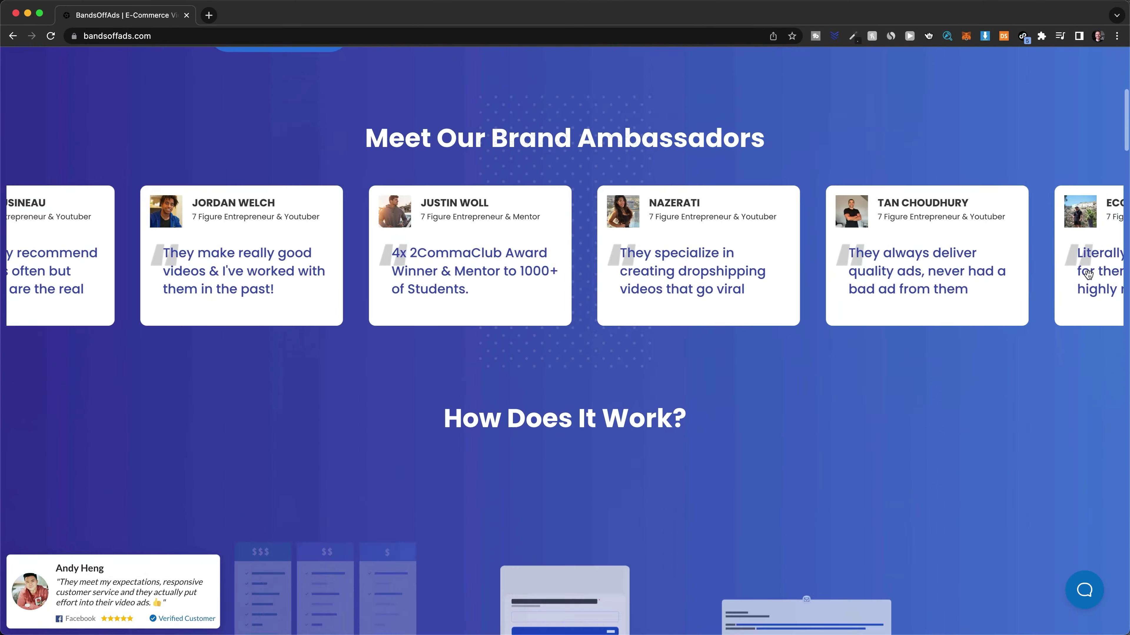
{"action": "scroll", "coordinate": [1088, 275], "scroll_direction": "down", "scroll_amount": 10}
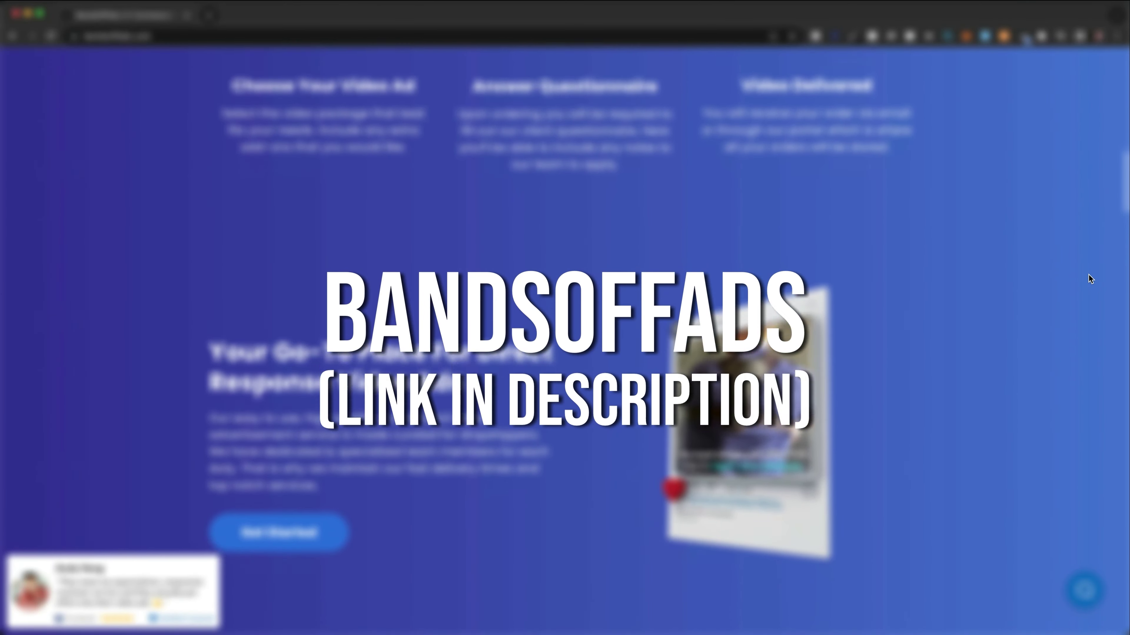
{"action": "scroll", "coordinate": [1088, 274], "scroll_direction": "down", "scroll_amount": 10}
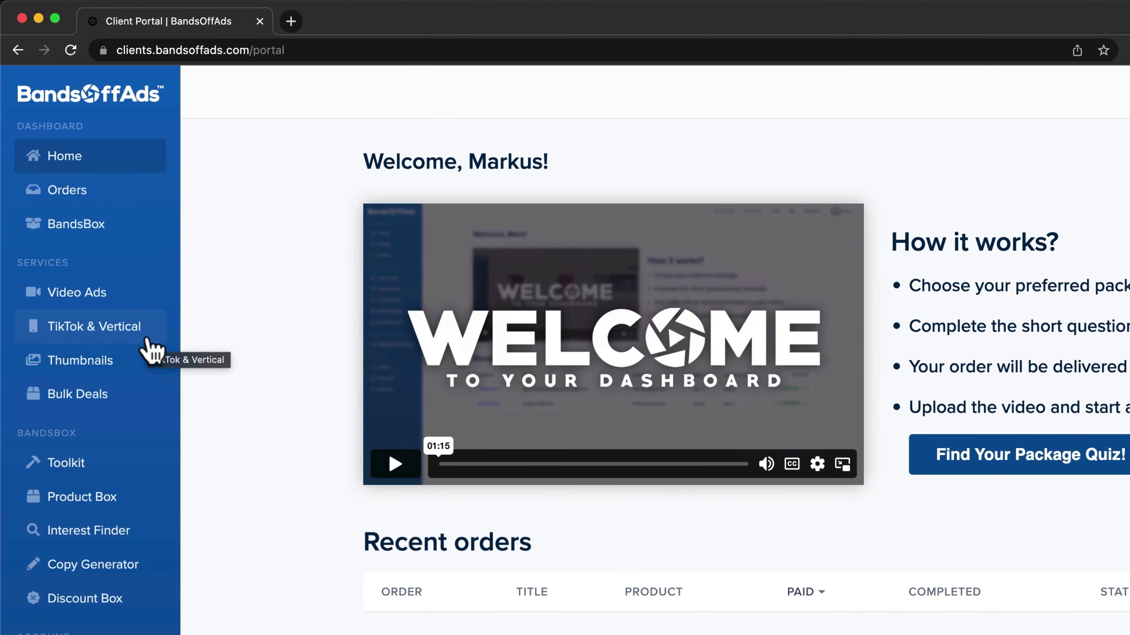
{"action": "left_click", "coordinate": [134, 303]}
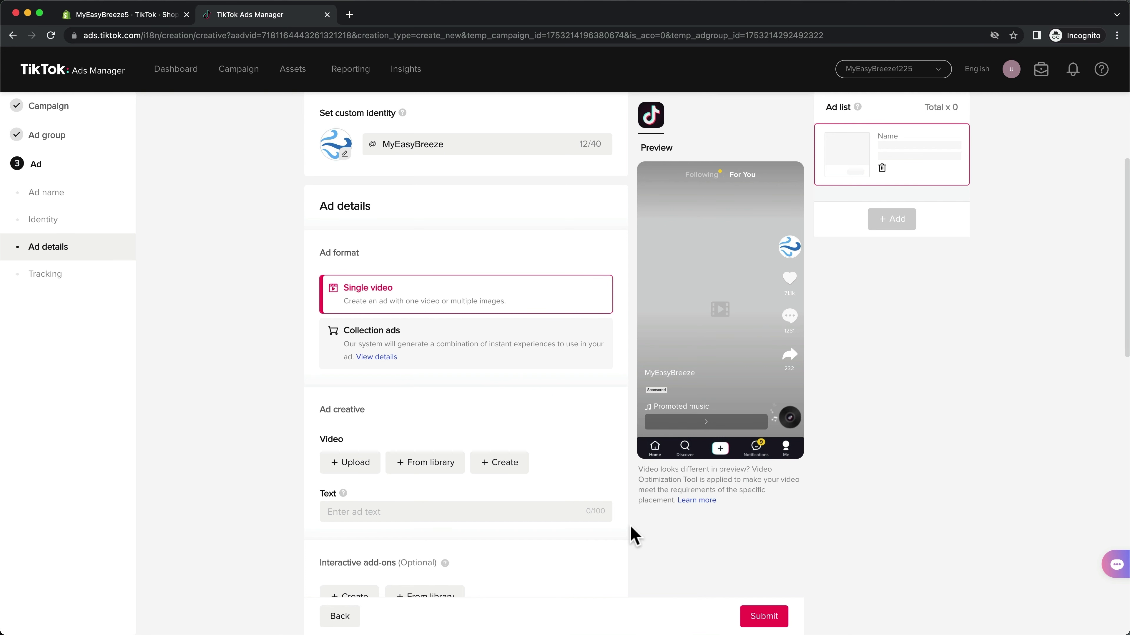
Upload the video file Ad1.mp4 as the creative of the single video ad in TikTok Ads Manager
{"action": "left_click", "coordinate": [350, 462]}
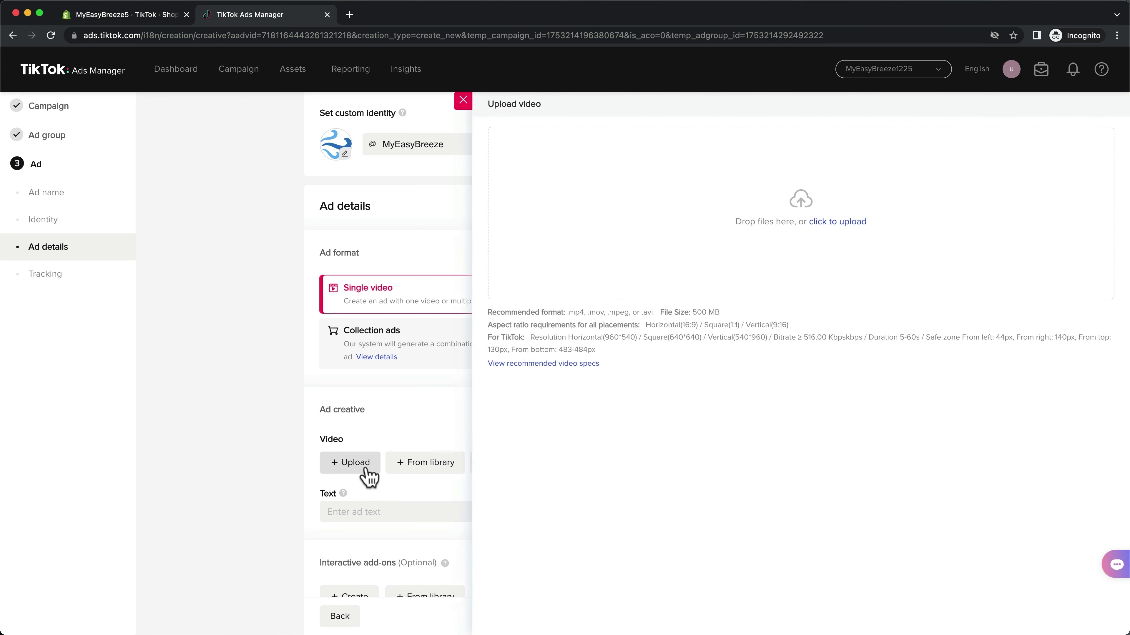
{"action": "left_click_drag", "start_coordinate": [1103, 489], "coordinate": [828, 228]}
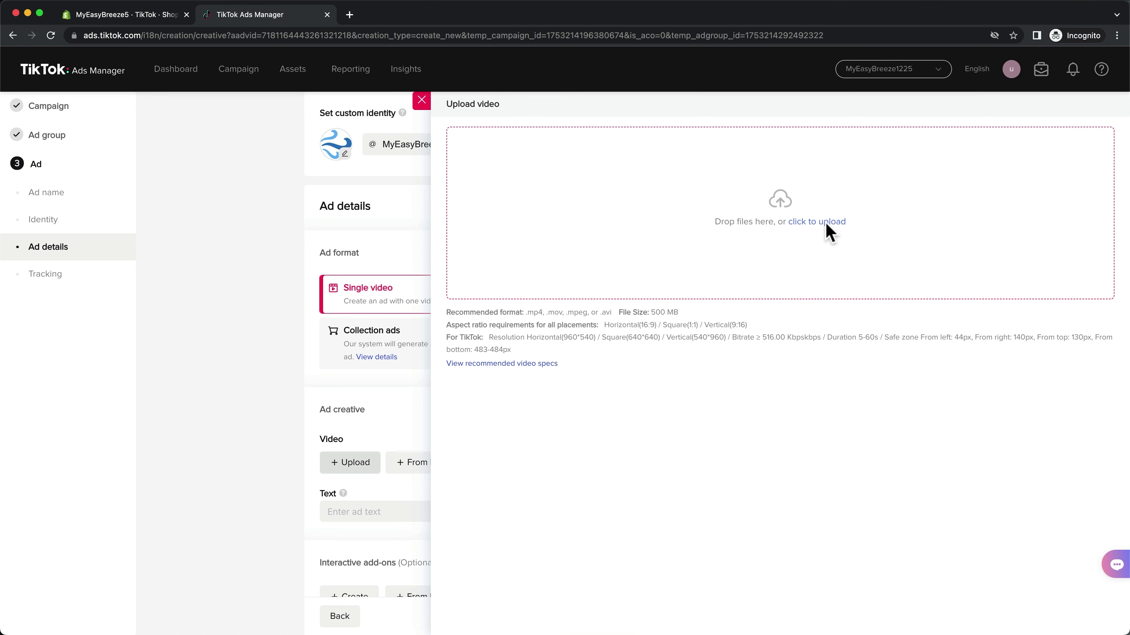
{"action": "left_click", "coordinate": [1088, 617]}
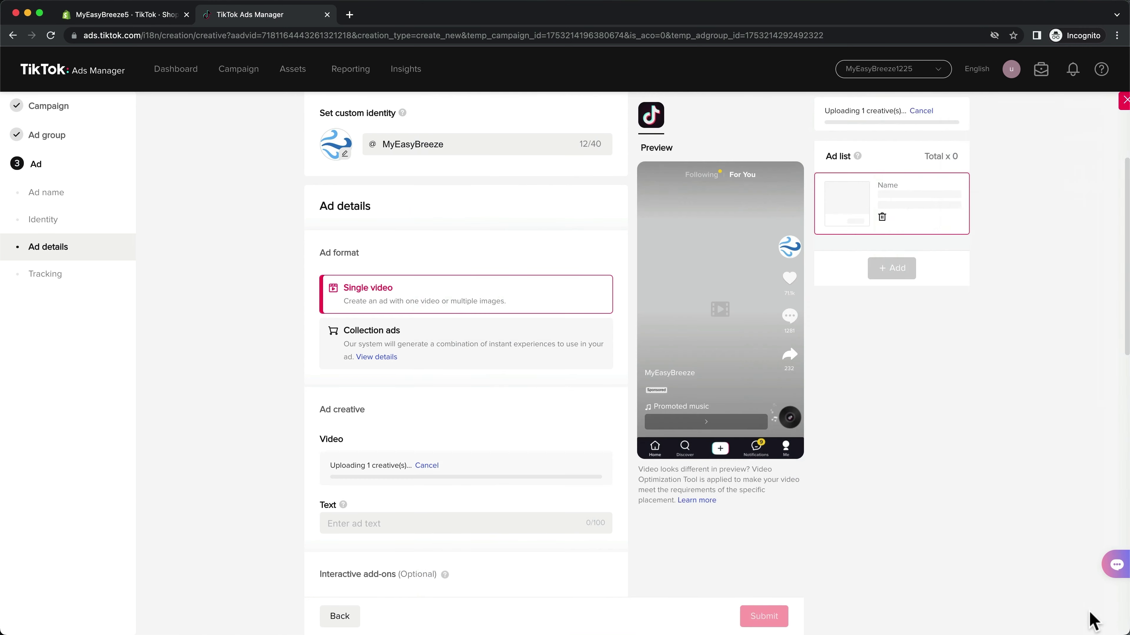
{"action": "scroll", "coordinate": [643, 543], "scroll_direction": "down", "scroll_amount": 5}
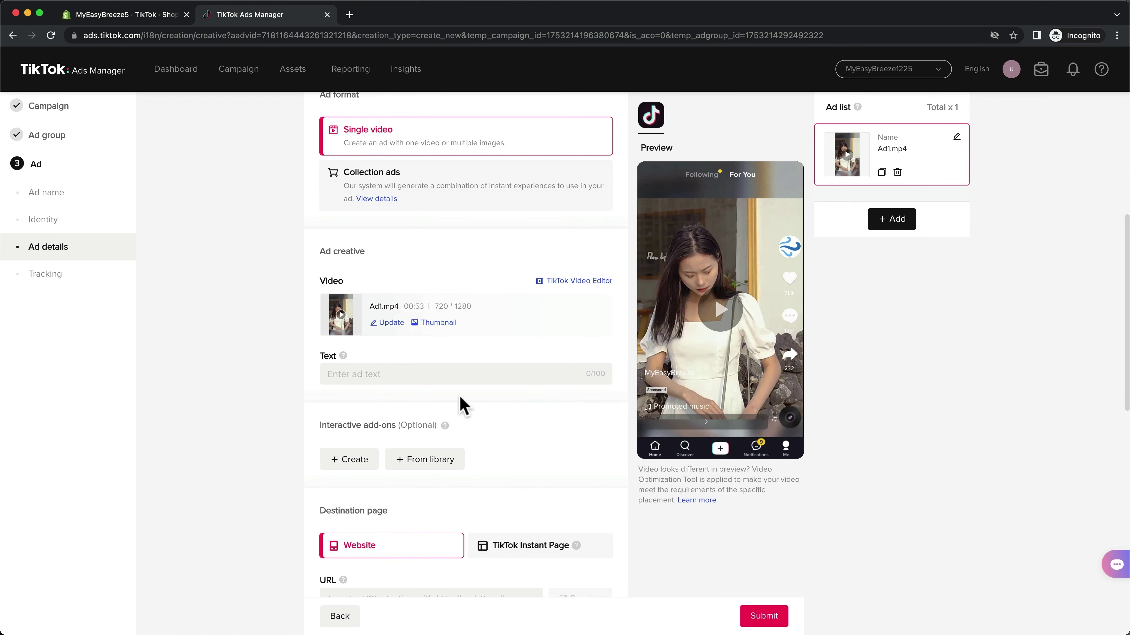
Enter "Holiday Sale 50% OFF" as the ad text
{"action": "left_click", "coordinate": [453, 376]}
{"action": "type", "text": "Holiday Sale"}
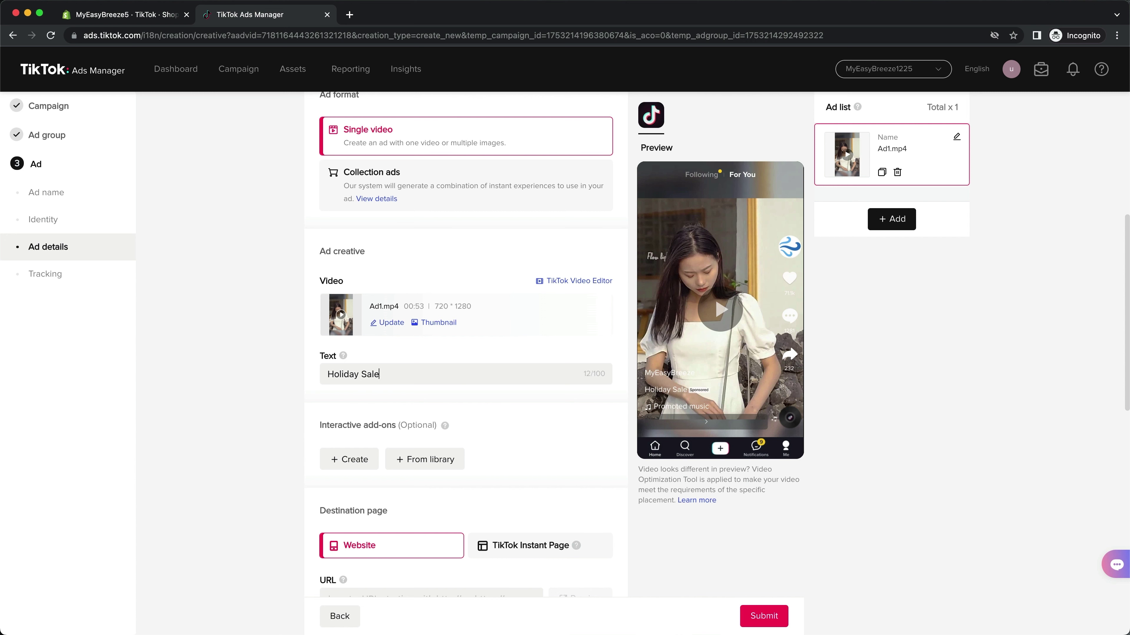
{"action": "type", "text": " 50% OFF"}
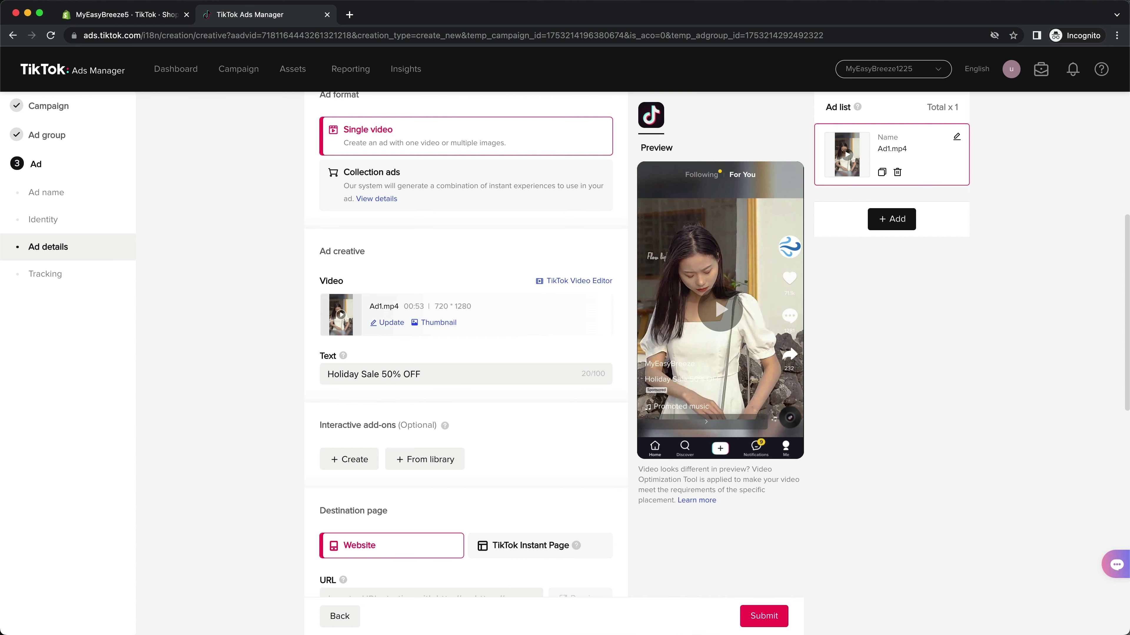
{"action": "scroll", "coordinate": [661, 550], "scroll_direction": "down", "scroll_amount": 6}
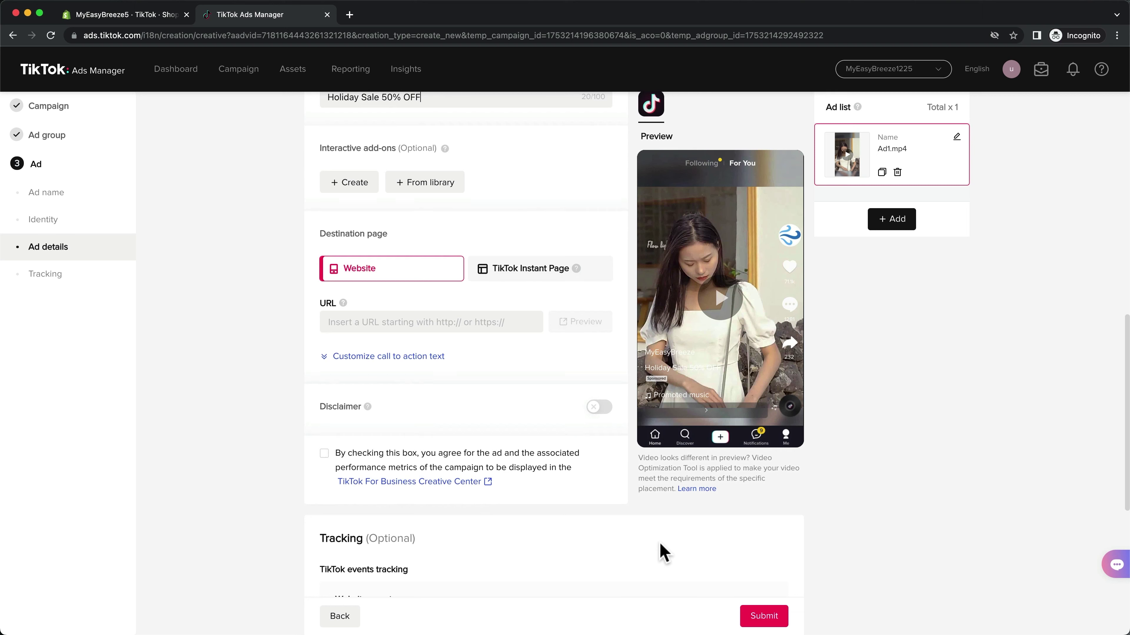
{"action": "left_click", "coordinate": [472, 324]}
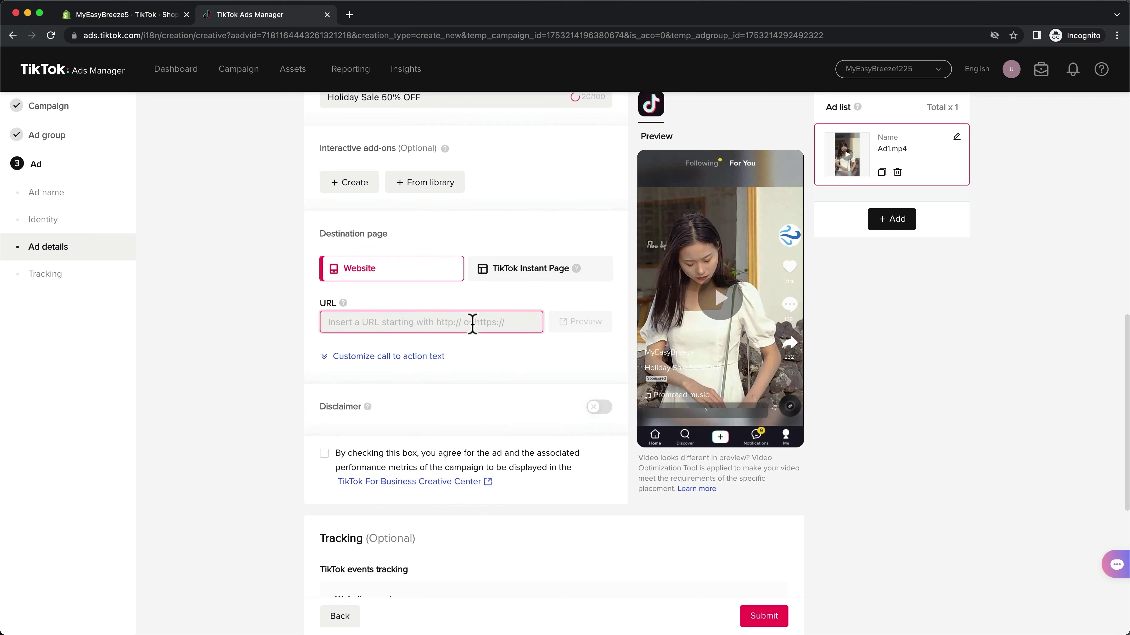
{"action": "type", "text": "https://myeasybreeze.com/mini-cooling-fan"}
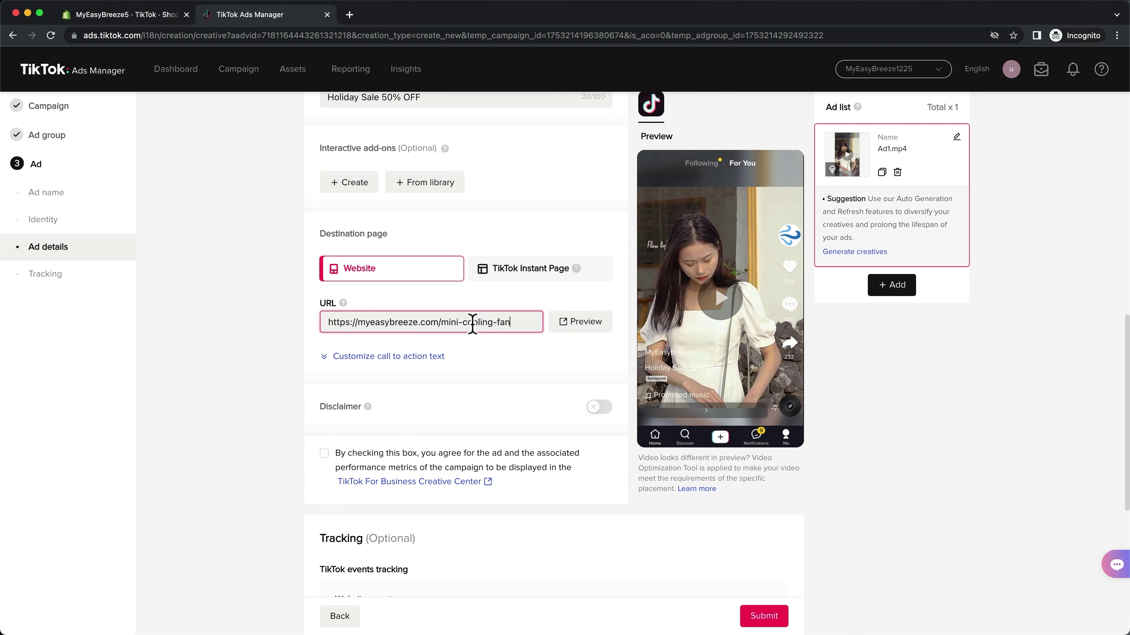
Customize the ad's call to action by switching it to Standard with the text Shop now
{"action": "left_click", "coordinate": [419, 359]}
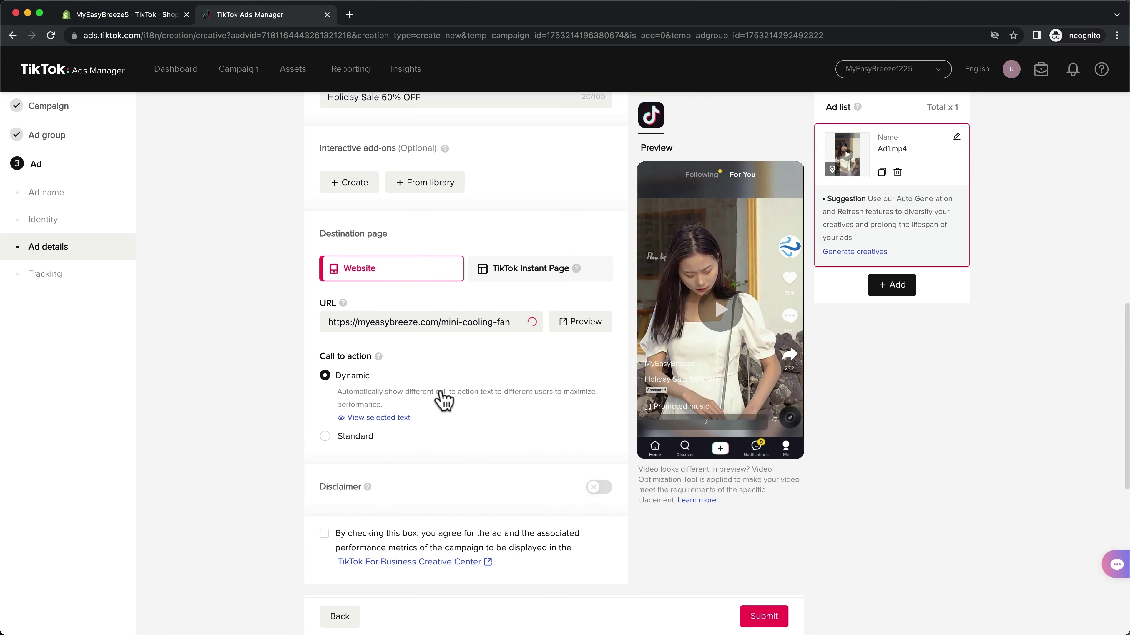
{"action": "left_click", "coordinate": [326, 437]}
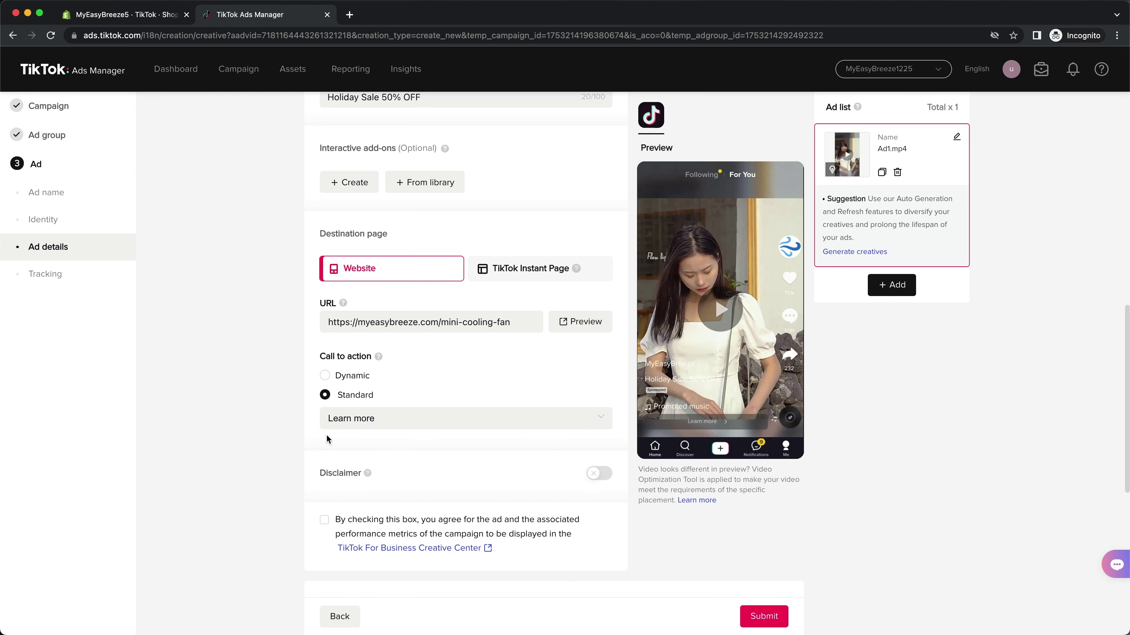
{"action": "left_click", "coordinate": [357, 427]}
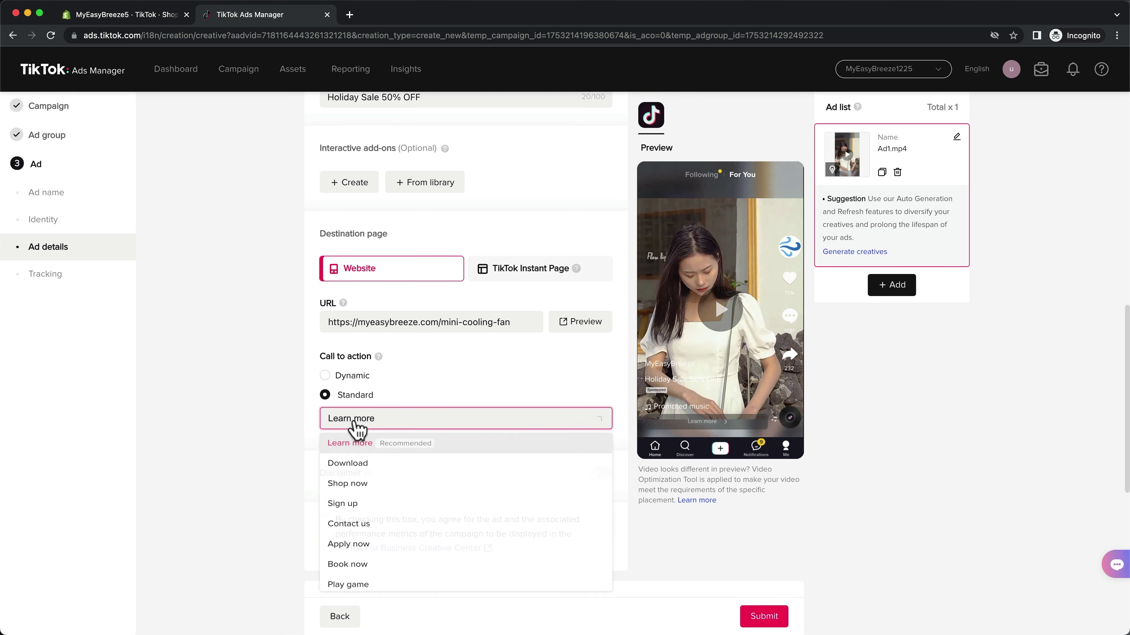
{"action": "left_click", "coordinate": [390, 488]}
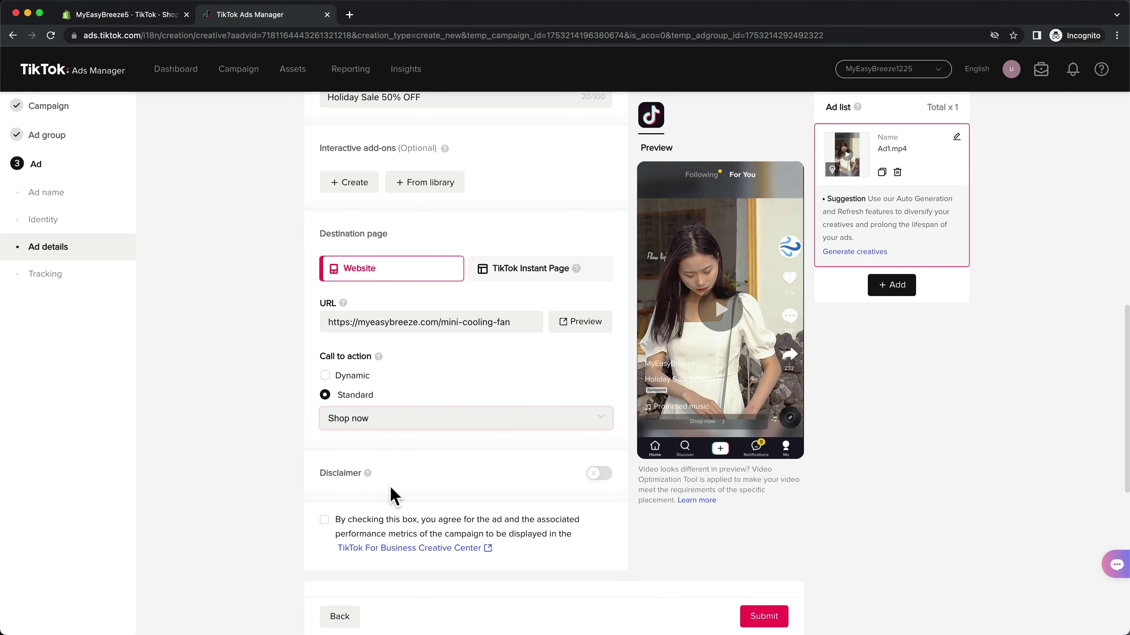
Submit the ad, leaving the optional app and third-party tracking settings empty
{"action": "scroll", "coordinate": [389, 486], "scroll_direction": "down", "scroll_amount": 7}
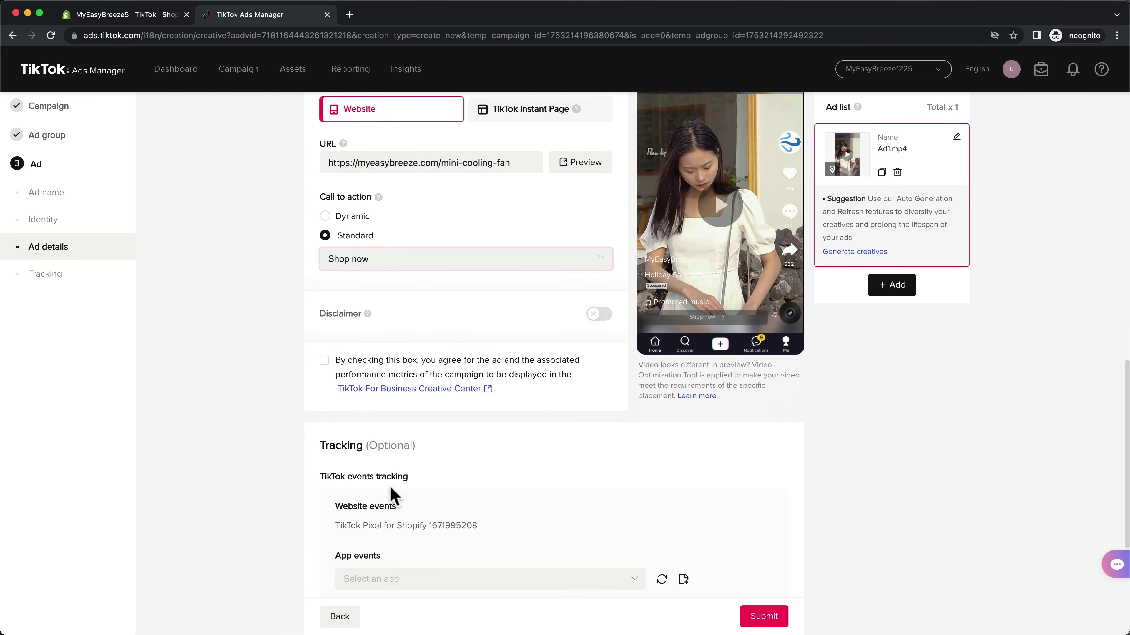
{"action": "scroll", "coordinate": [390, 489], "scroll_direction": "down", "scroll_amount": 3}
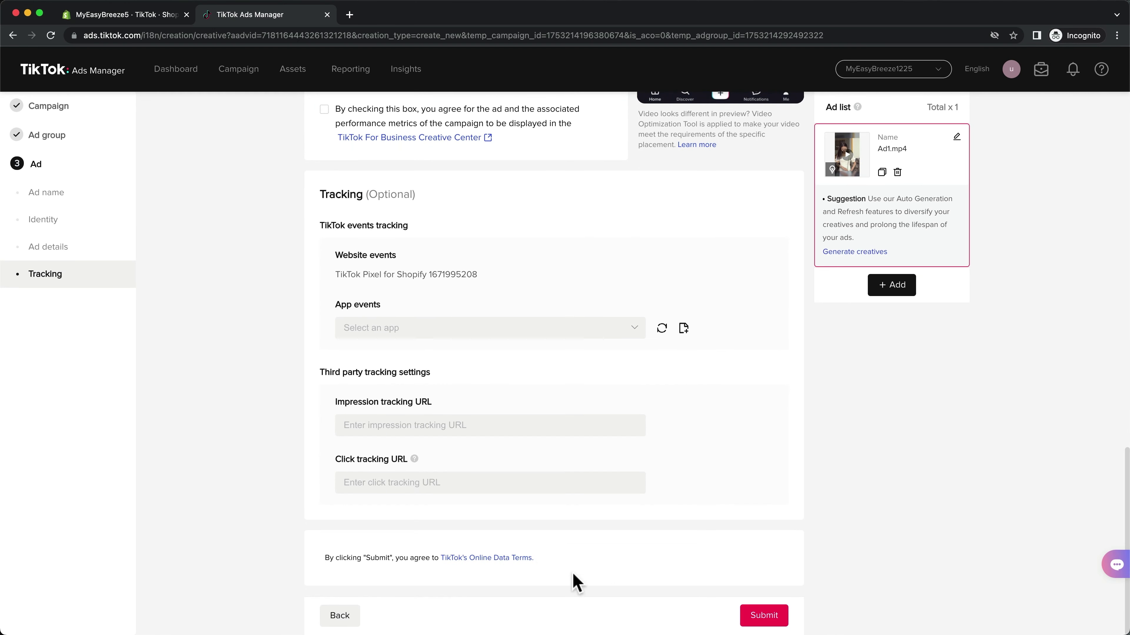
{"action": "left_click", "coordinate": [763, 615]}
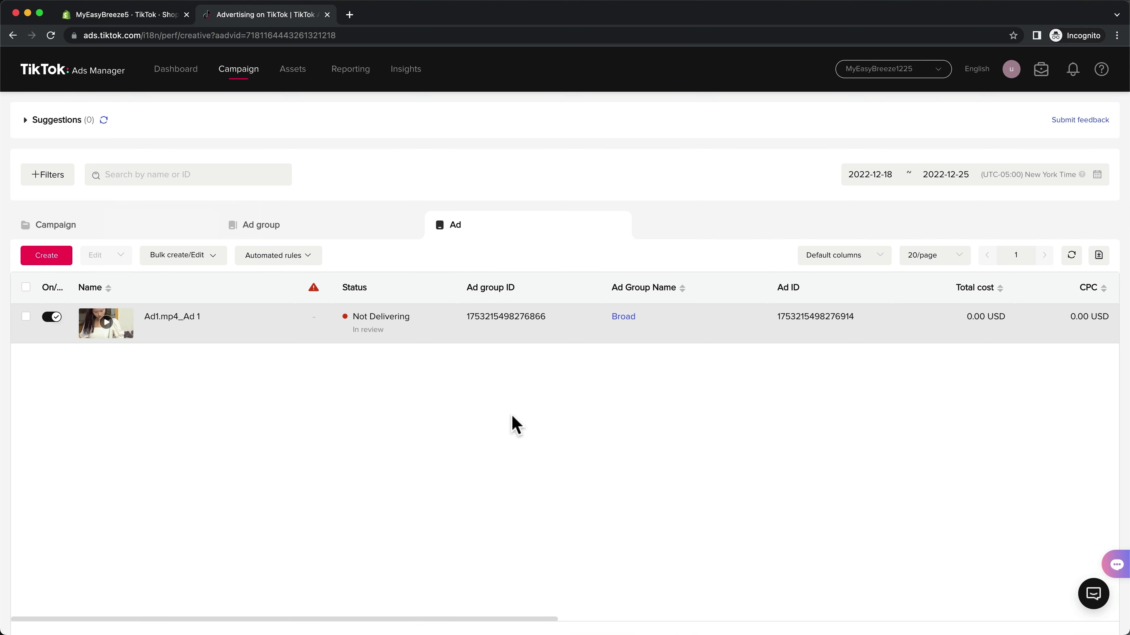
Create two copies of the ad Ad1.mp4_Ad 1 within the existing Cold - Conversions campaign and Broad ad group
{"action": "left_click", "coordinate": [181, 228]}
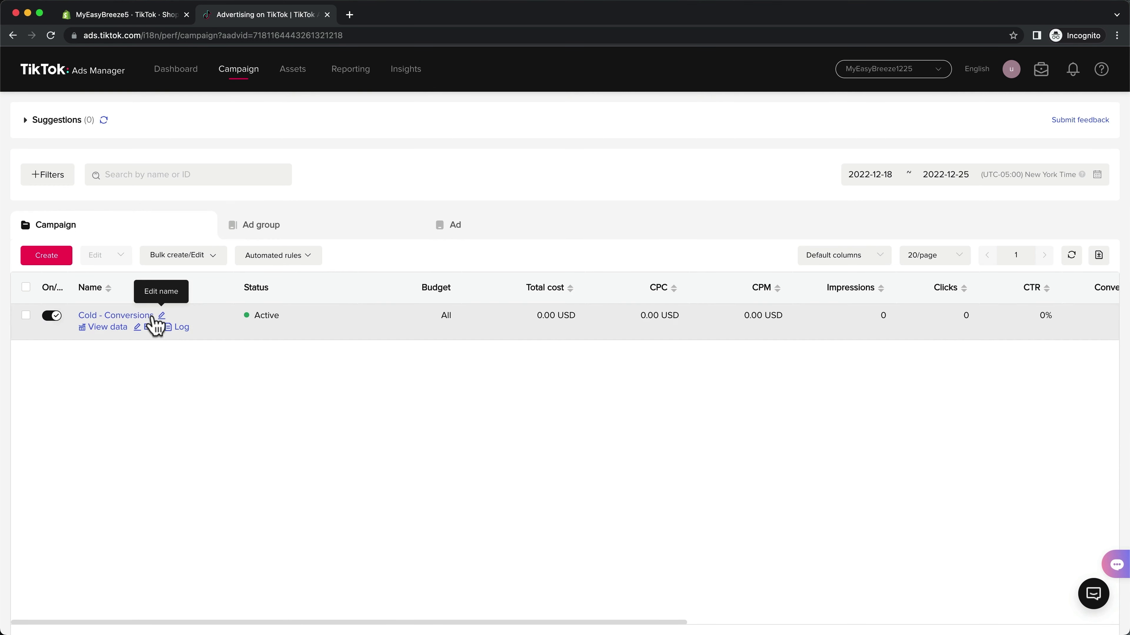
{"action": "left_click", "coordinate": [135, 317]}
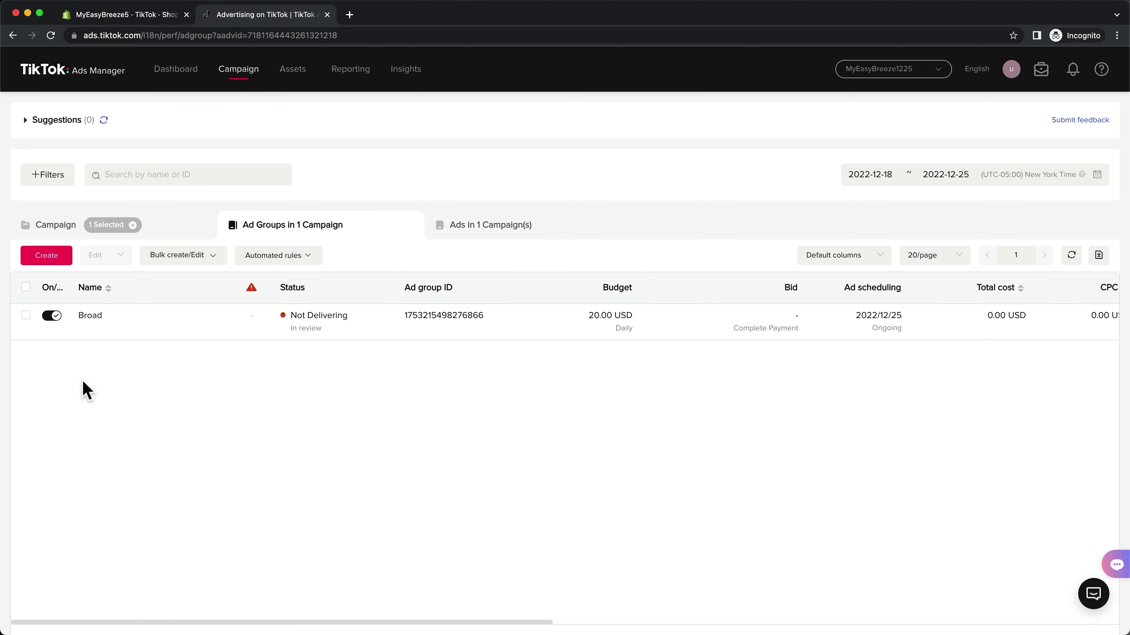
{"action": "left_click", "coordinate": [90, 315]}
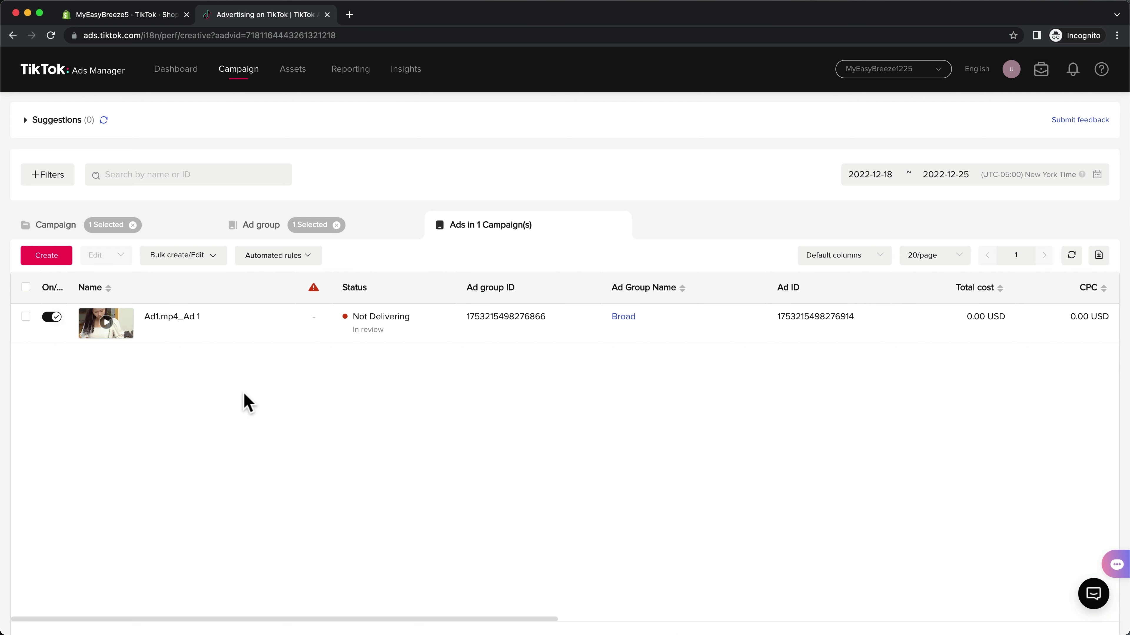
{"action": "mouse_move", "coordinate": [197, 335]}
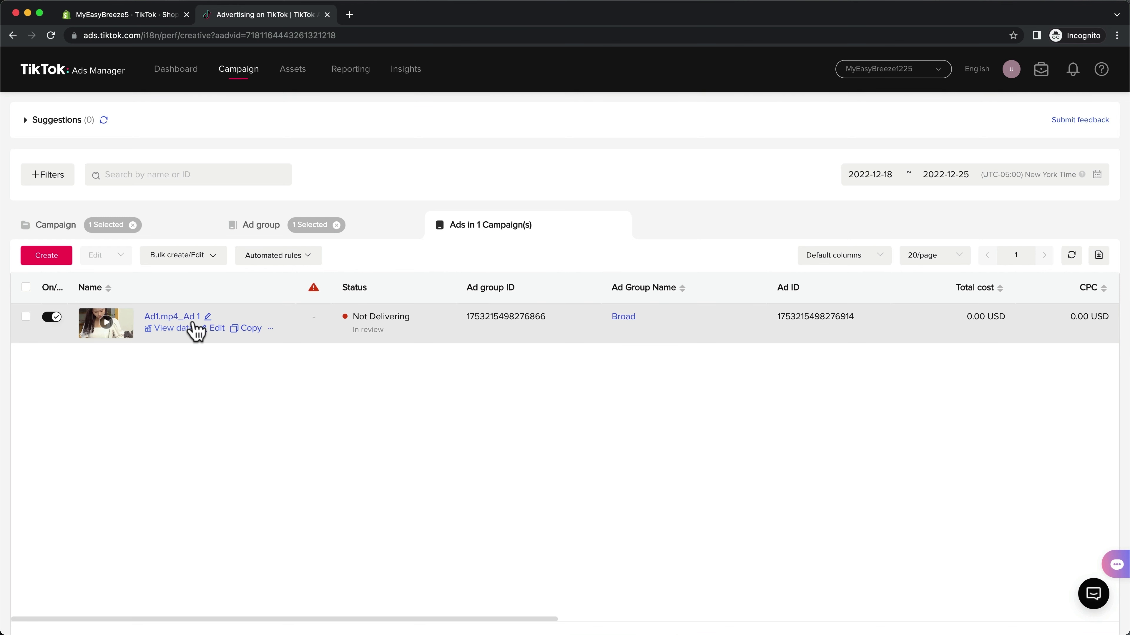
{"action": "left_click", "coordinate": [250, 331]}
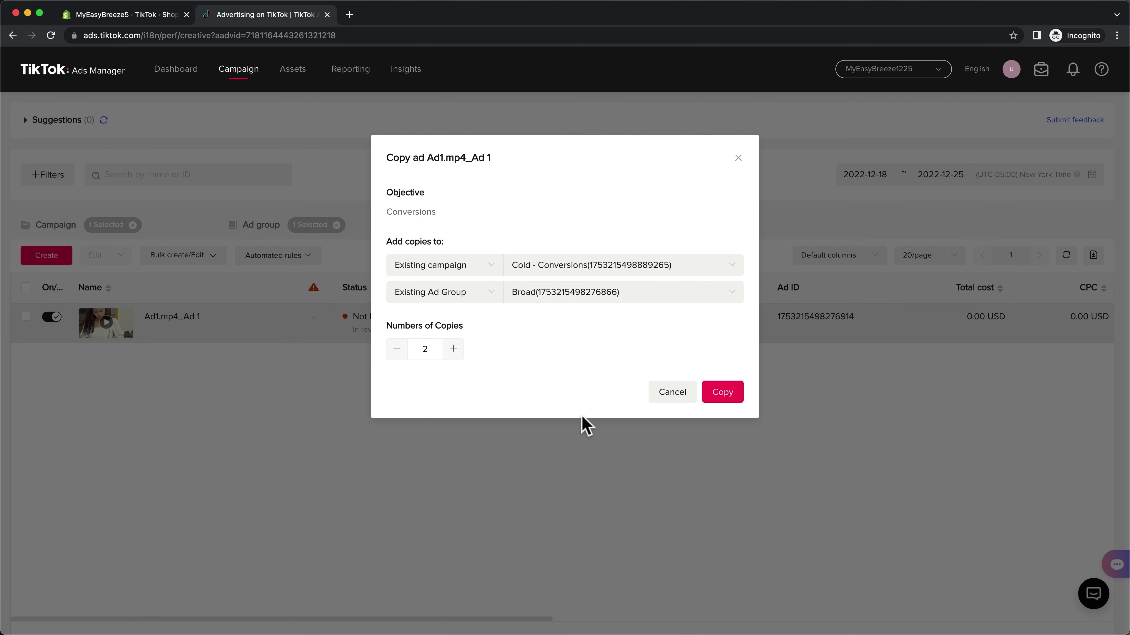
{"action": "left_click", "coordinate": [716, 400]}
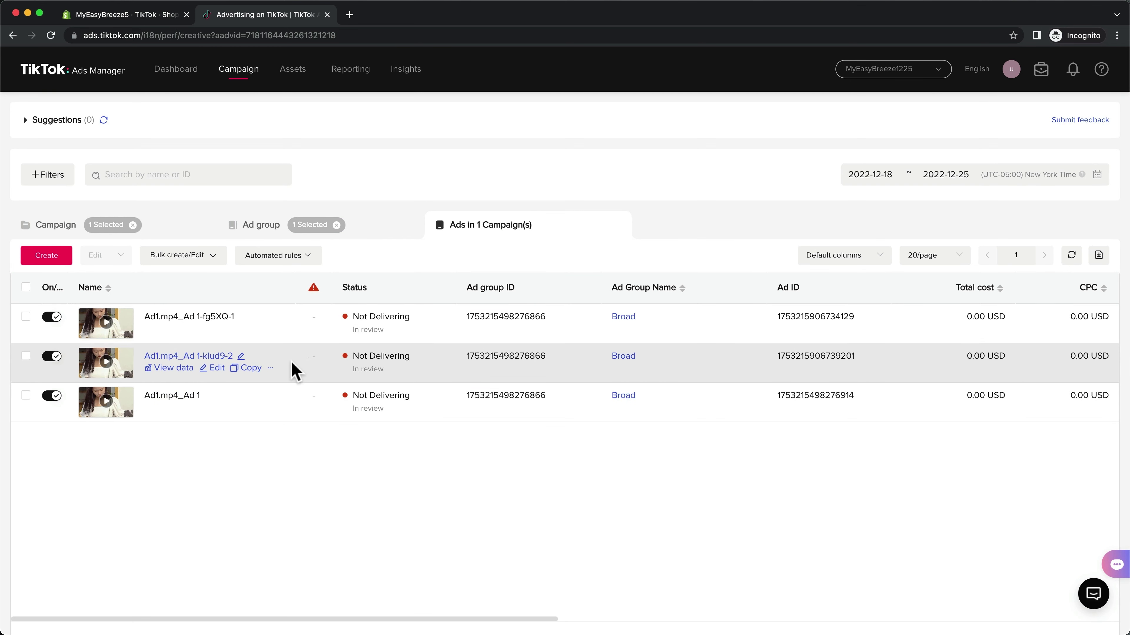
Rename the second ad copy, ending in -2, as Ad 2 and replace its video with a newly uploaded file
{"action": "left_click", "coordinate": [216, 370]}
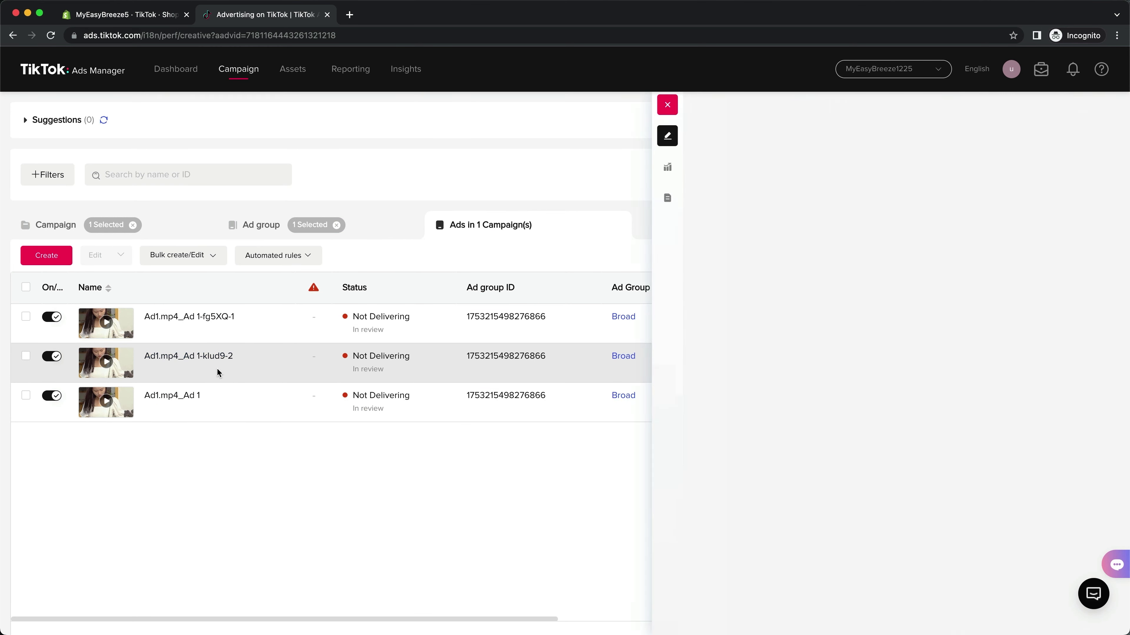
{"action": "left_click_drag", "start_coordinate": [629, 199], "coordinate": [520, 200]}
{"action": "type", "text": "Ad 2"}
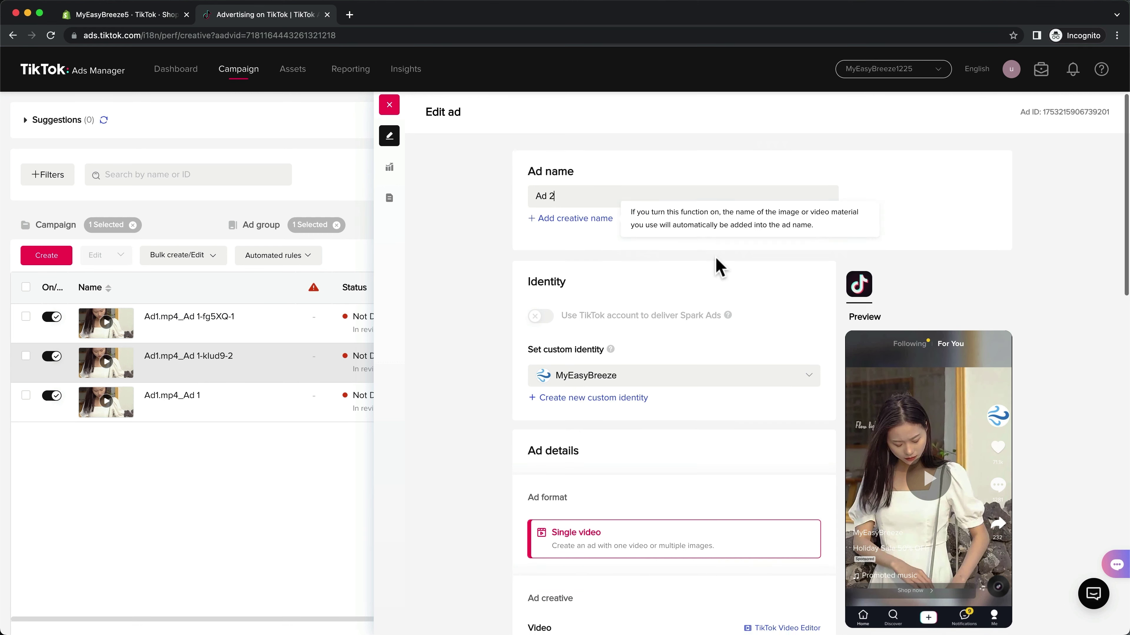
{"action": "scroll", "coordinate": [716, 265], "scroll_direction": "down", "scroll_amount": 7}
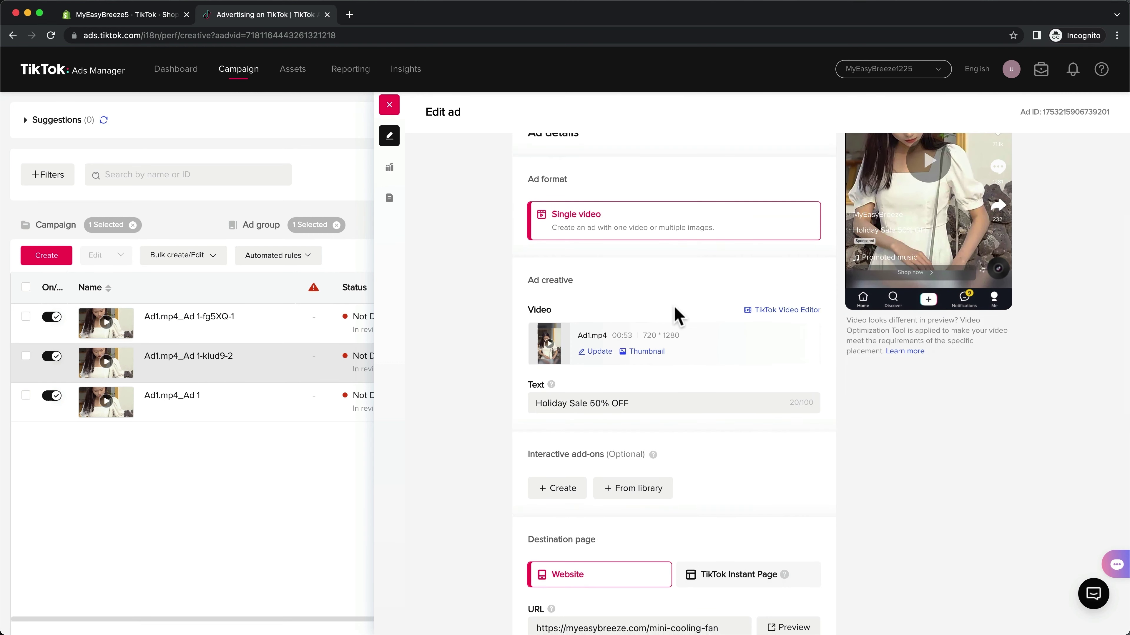
{"action": "left_click", "coordinate": [618, 376]}
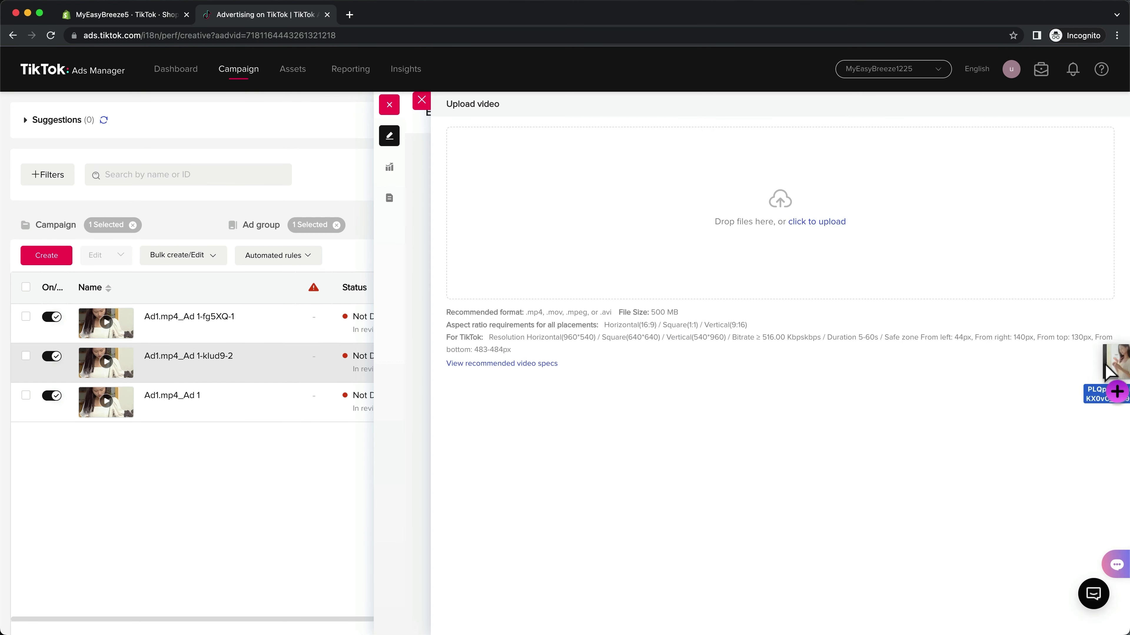
{"action": "left_click_drag", "start_coordinate": [849, 257], "coordinate": [816, 244]}
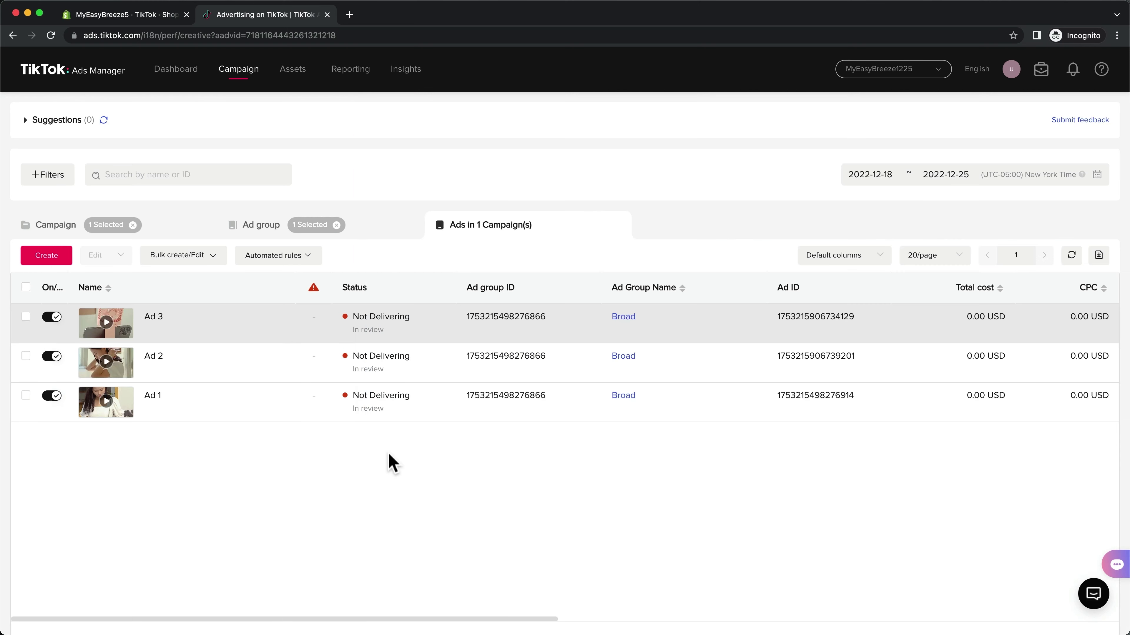
Review the campaign structure from Cold - Conversions through its Broad ad group to the ads inside
{"action": "left_click", "coordinate": [196, 228]}
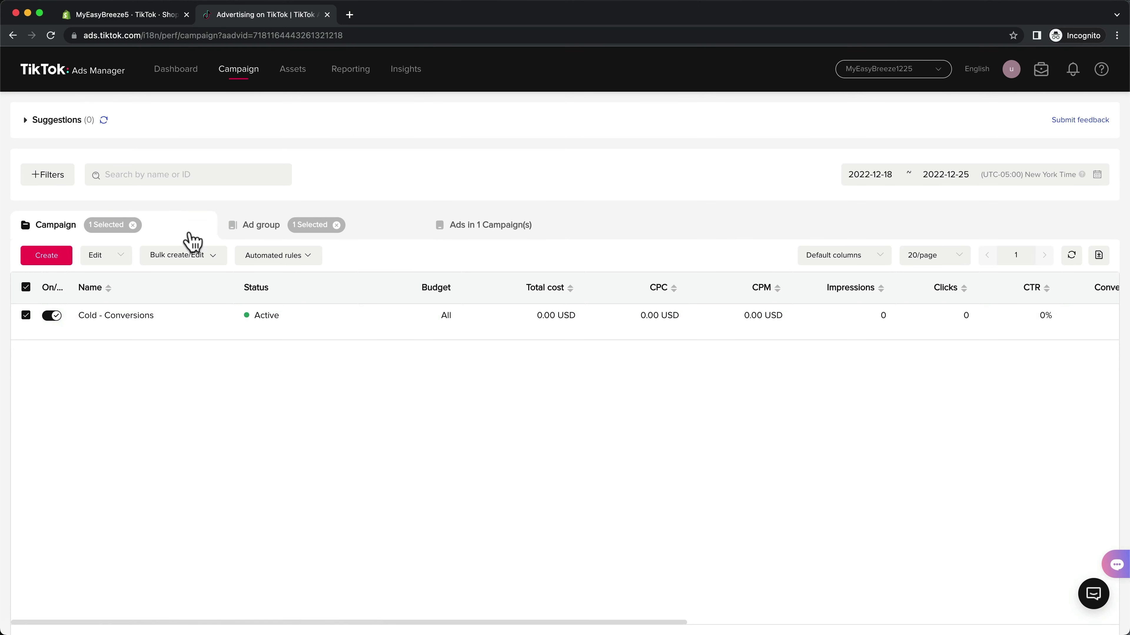
{"action": "left_click", "coordinate": [132, 316]}
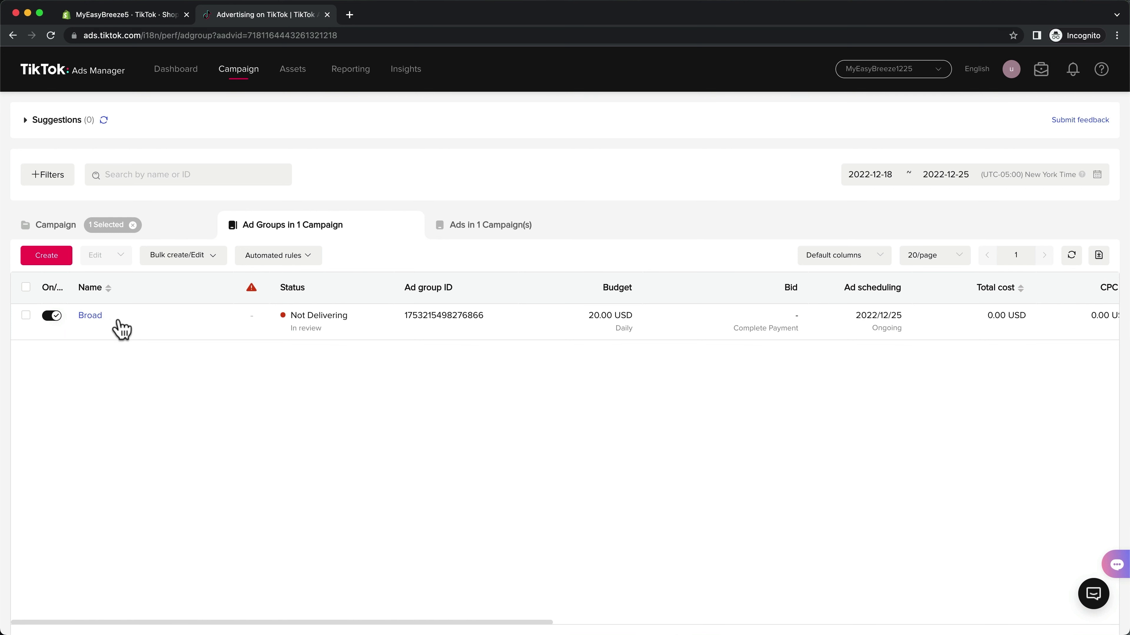
{"action": "left_click", "coordinate": [88, 316]}
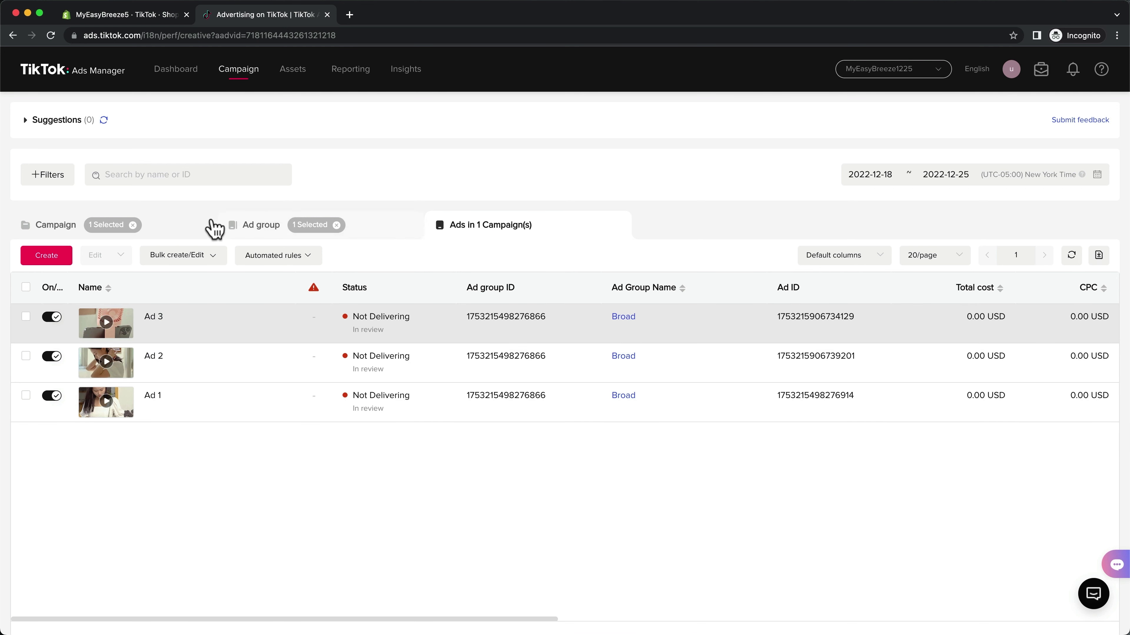
Make two copies of the Broad ad group in the existing Cold - Conversions campaign
{"action": "left_click", "coordinate": [196, 226]}
{"action": "left_click", "coordinate": [125, 315]}
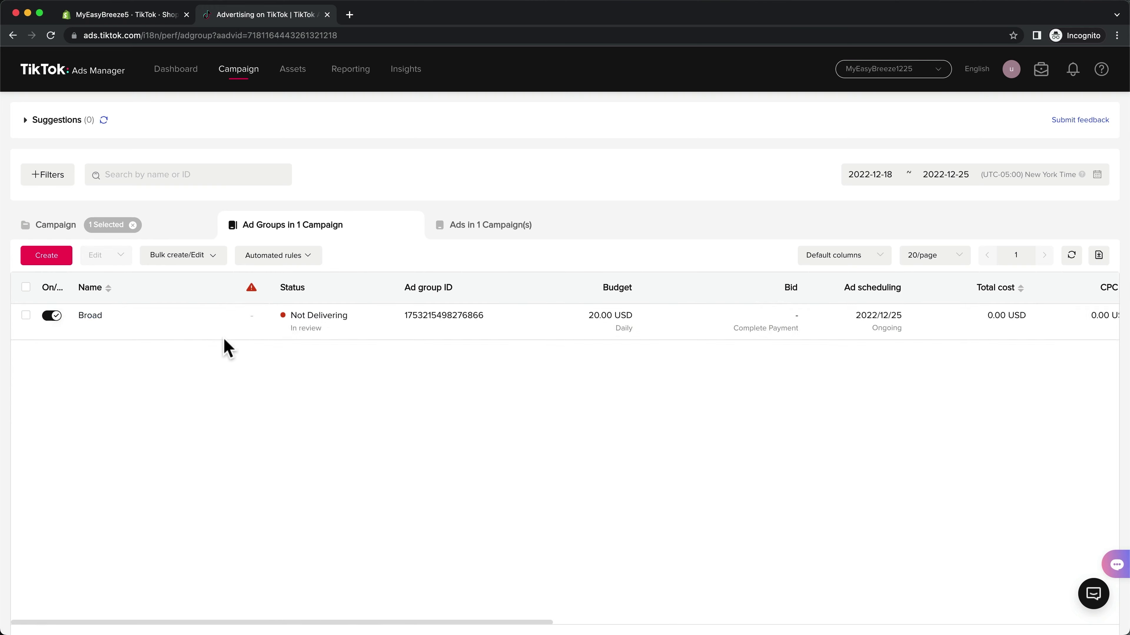
{"action": "left_click", "coordinate": [187, 329]}
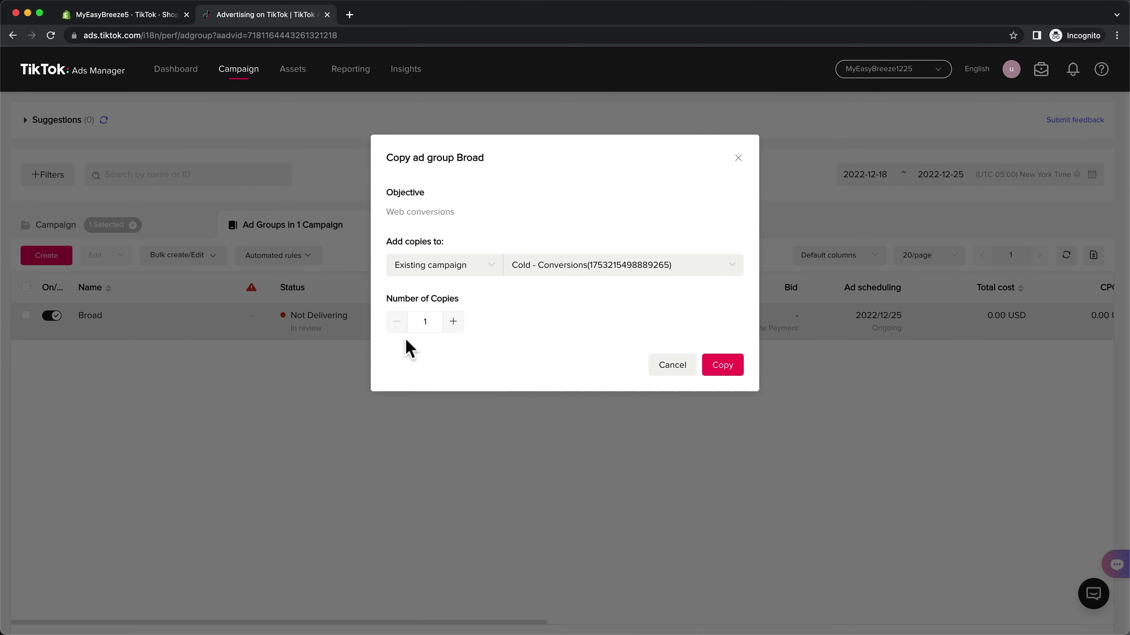
{"action": "left_click", "coordinate": [723, 373]}
Edit the Broad-1 ad group's targeting to include people with a general interest in Travel
{"action": "mouse_move", "coordinate": [180, 343]}
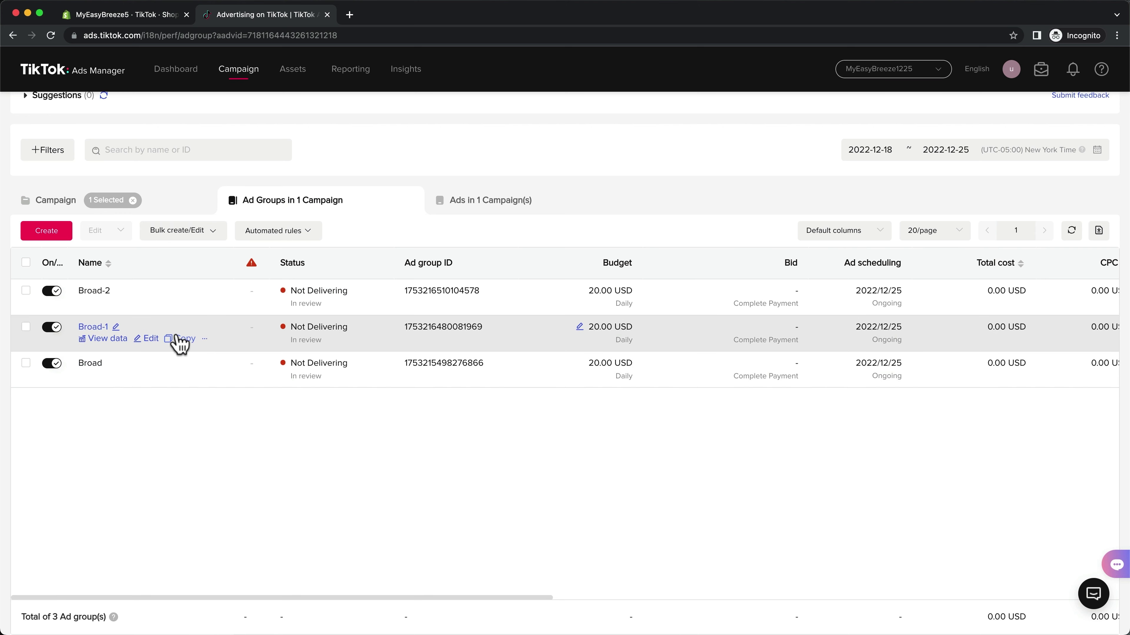
{"action": "left_click", "coordinate": [150, 340]}
{"action": "scroll", "coordinate": [965, 332], "scroll_direction": "down", "scroll_amount": 10}
{"action": "scroll", "coordinate": [969, 334], "scroll_direction": "down", "scroll_amount": 15}
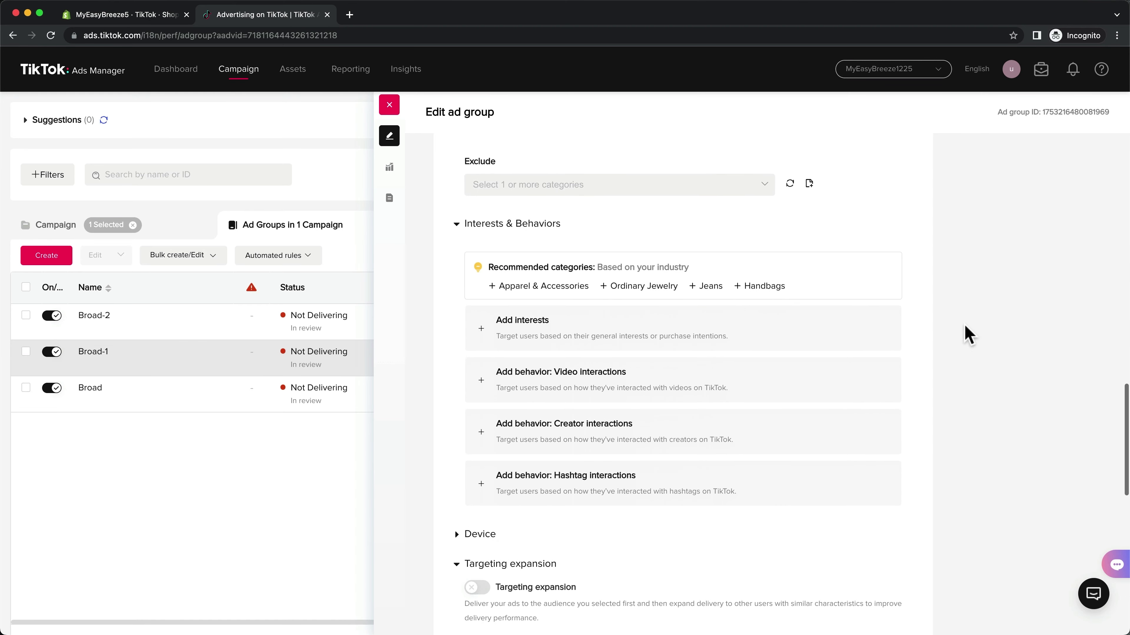
{"action": "left_click", "coordinate": [776, 329]}
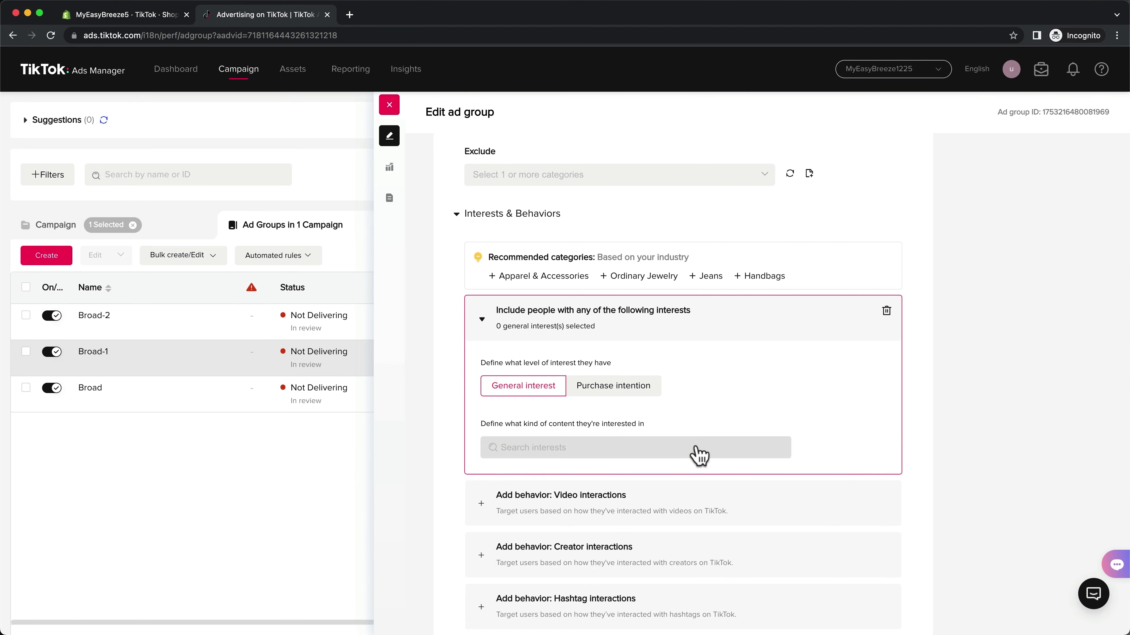
{"action": "left_click", "coordinate": [698, 454]}
{"action": "scroll", "coordinate": [714, 331], "scroll_direction": "down", "scroll_amount": 6}
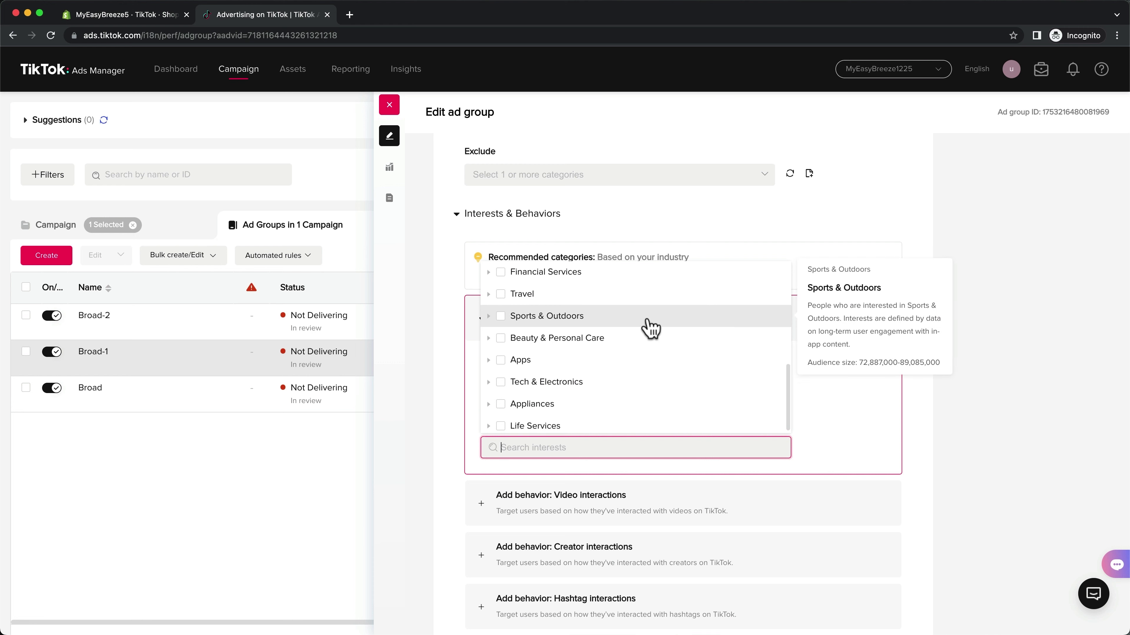
{"action": "left_click", "coordinate": [501, 294]}
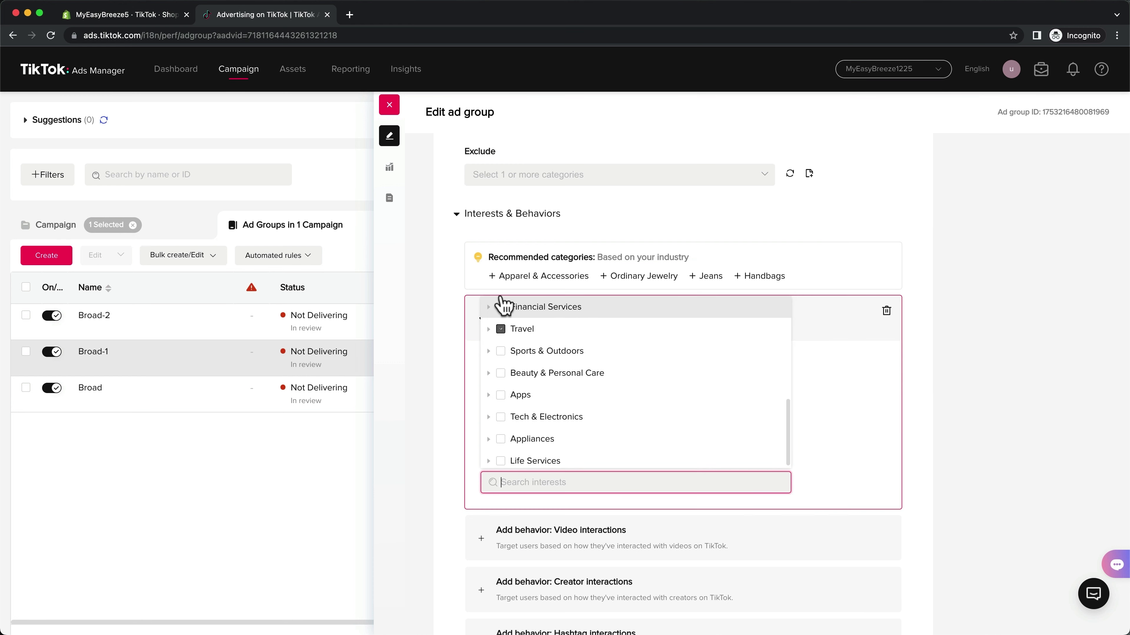
Rename the Broad-1 ad group as Travel and save its changes
{"action": "scroll", "coordinate": [923, 437], "scroll_direction": "up", "scroll_amount": 15}
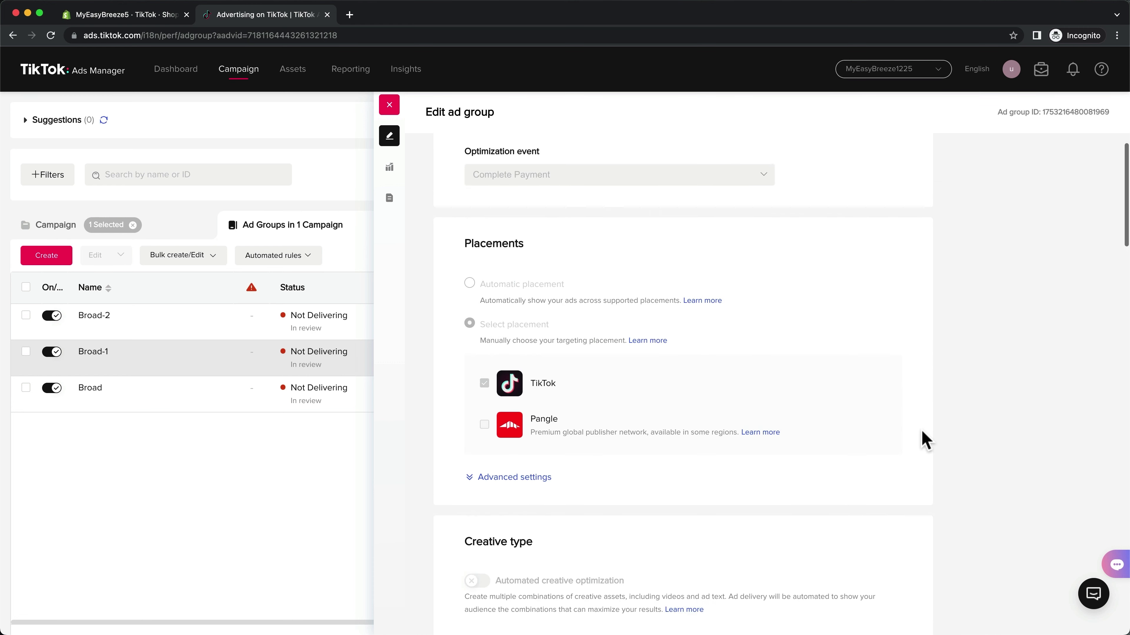
{"action": "scroll", "coordinate": [924, 438], "scroll_direction": "up", "scroll_amount": 5}
{"action": "left_click", "coordinate": [527, 189]}
{"action": "left_click_drag", "start_coordinate": [527, 190], "coordinate": [455, 194]}
{"action": "type", "text": "Travel"}
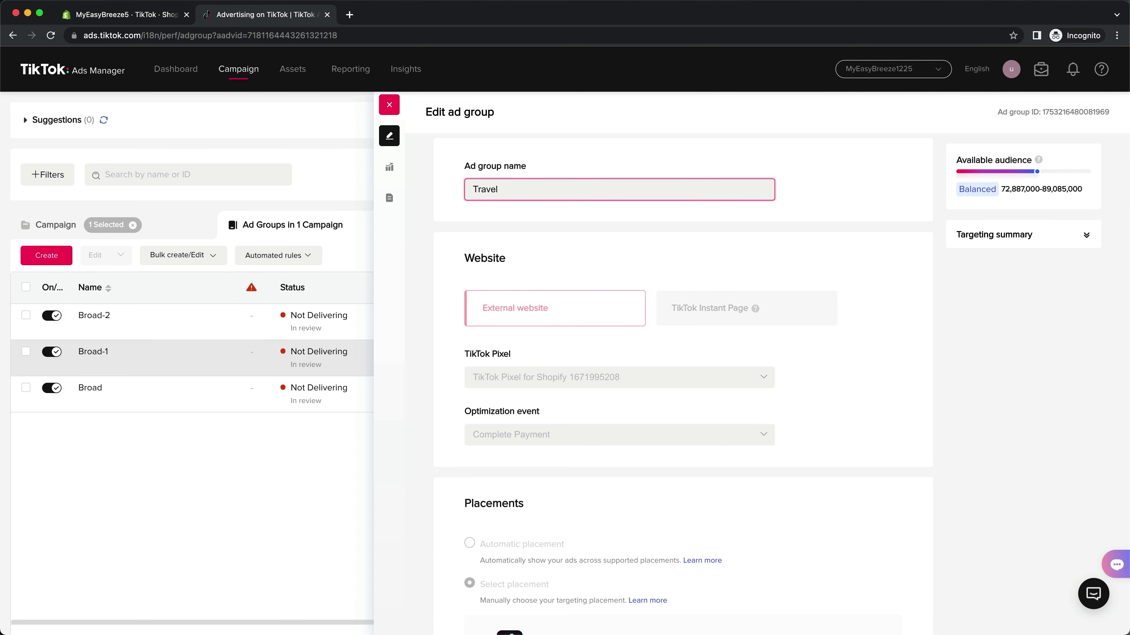
{"action": "scroll", "coordinate": [958, 365], "scroll_direction": "down", "scroll_amount": 20}
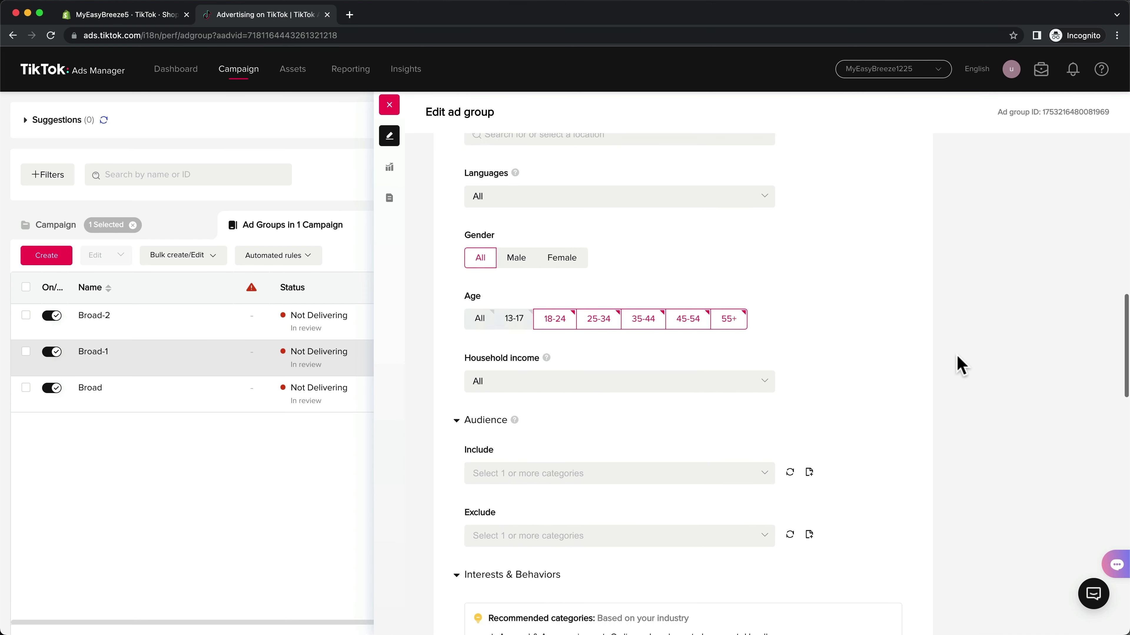
{"action": "scroll", "coordinate": [959, 364], "scroll_direction": "down", "scroll_amount": 5}
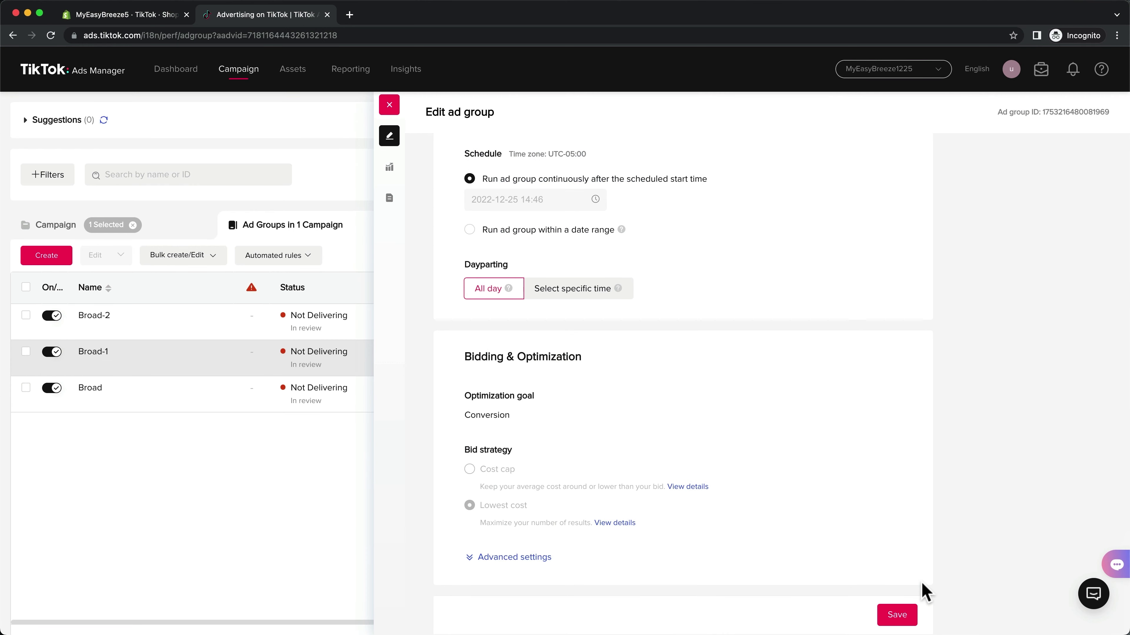
{"action": "left_click", "coordinate": [906, 616]}
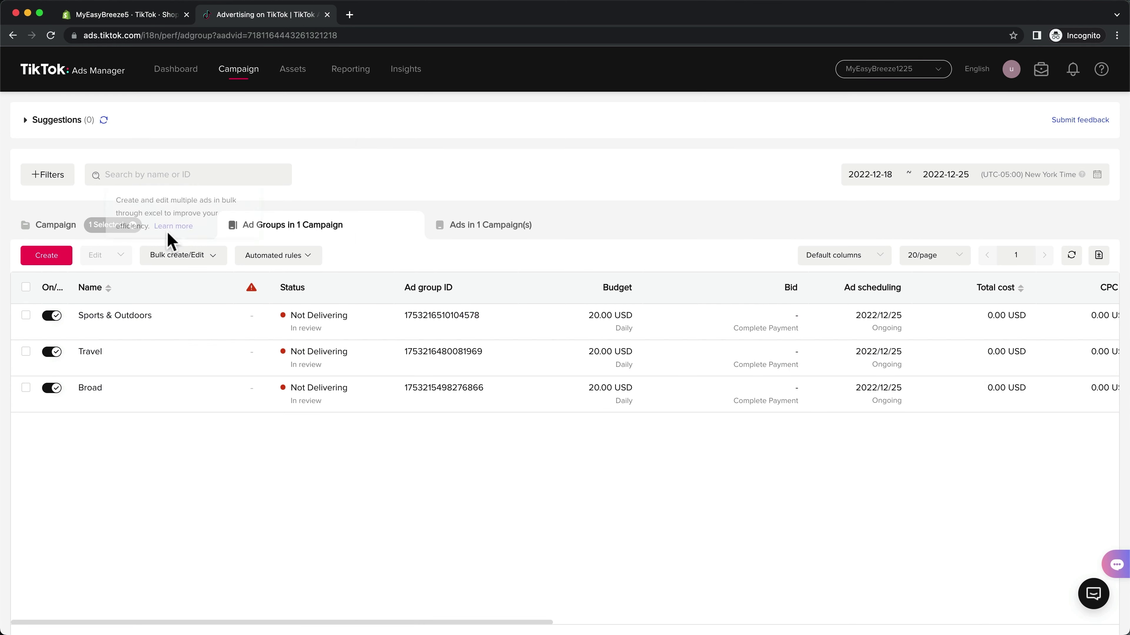
Return to the campaign list and view the ad groups of the Cold - Conversions campaign
{"action": "left_click", "coordinate": [170, 239]}
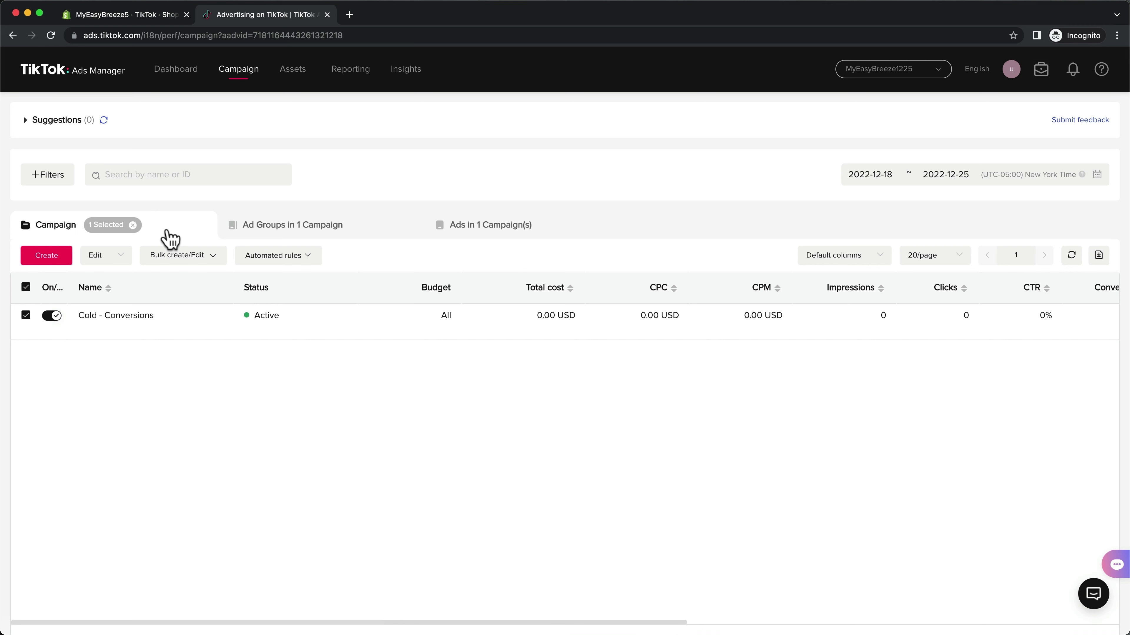
{"action": "left_click", "coordinate": [148, 320]}
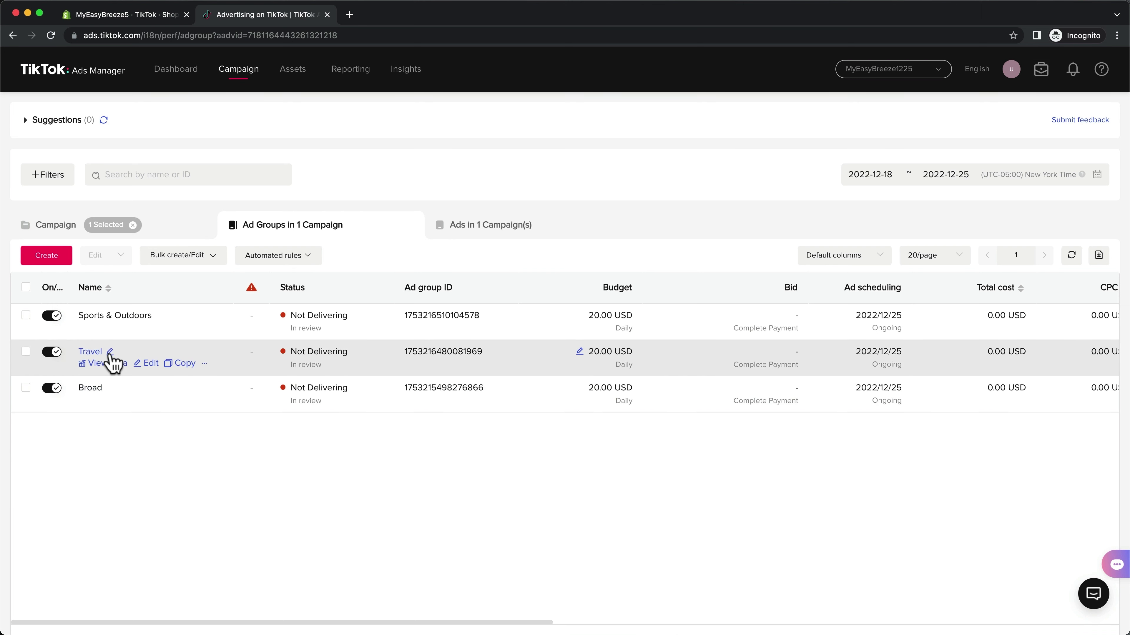
View the ads inside the Travel ad group
{"action": "left_click", "coordinate": [90, 352]}
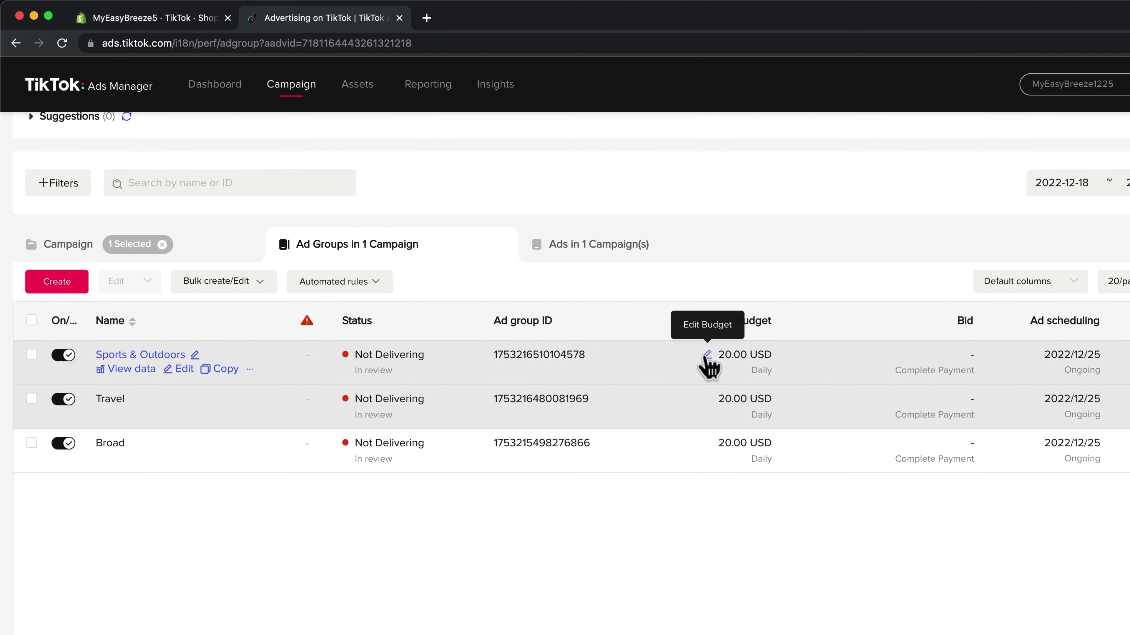
Try to set the Sports & Outdoors ad group's daily budget to 60 USD
{"action": "left_click", "coordinate": [583, 292]}
{"action": "left_click_drag", "start_coordinate": [757, 358], "coordinate": [701, 356]}
{"action": "type", "text": "60"}
{"action": "left_click", "coordinate": [908, 361]}
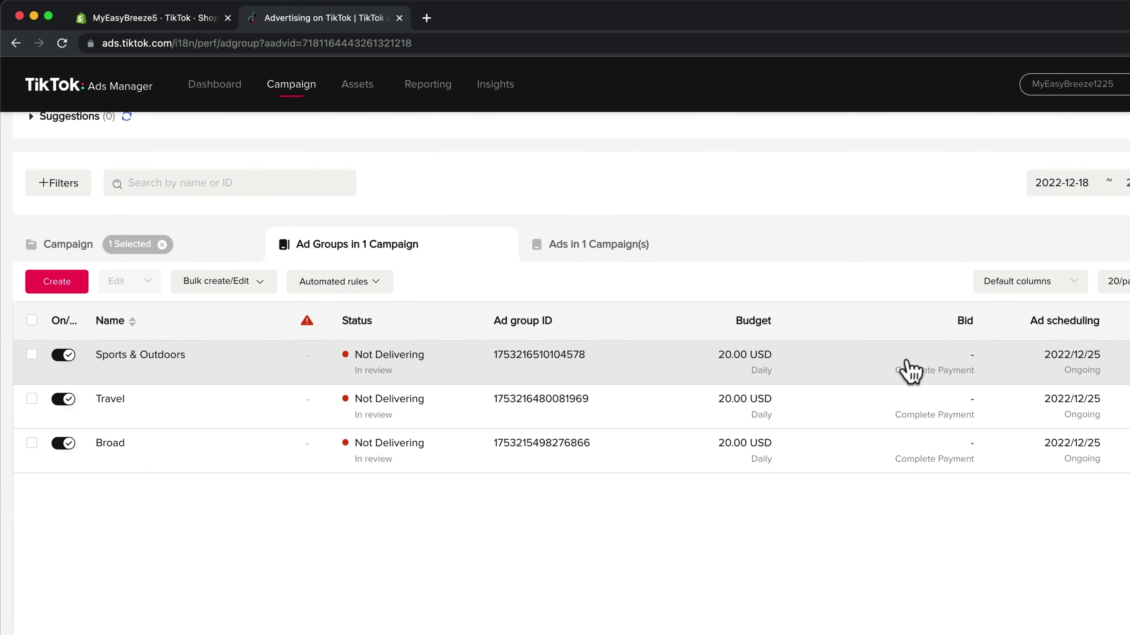
Try to raise the Sports & Outdoors ad group's daily budget to 120 USD
{"action": "left_click", "coordinate": [707, 355]}
{"action": "double_click", "coordinate": [701, 358]}
{"action": "type", "text": "120"}
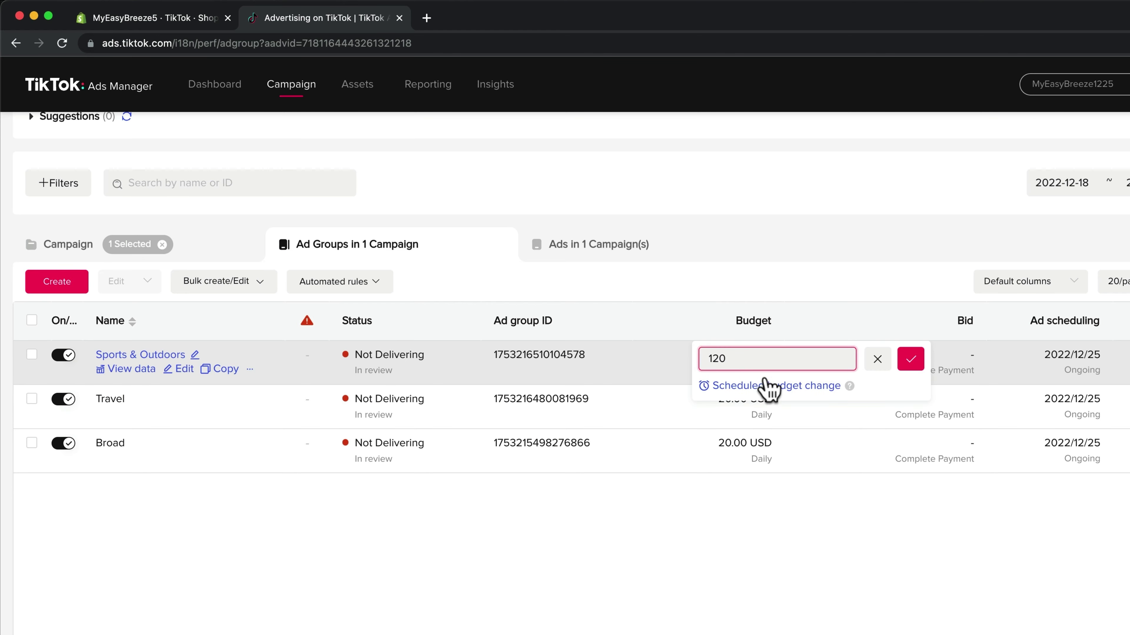
{"action": "left_click", "coordinate": [907, 359]}
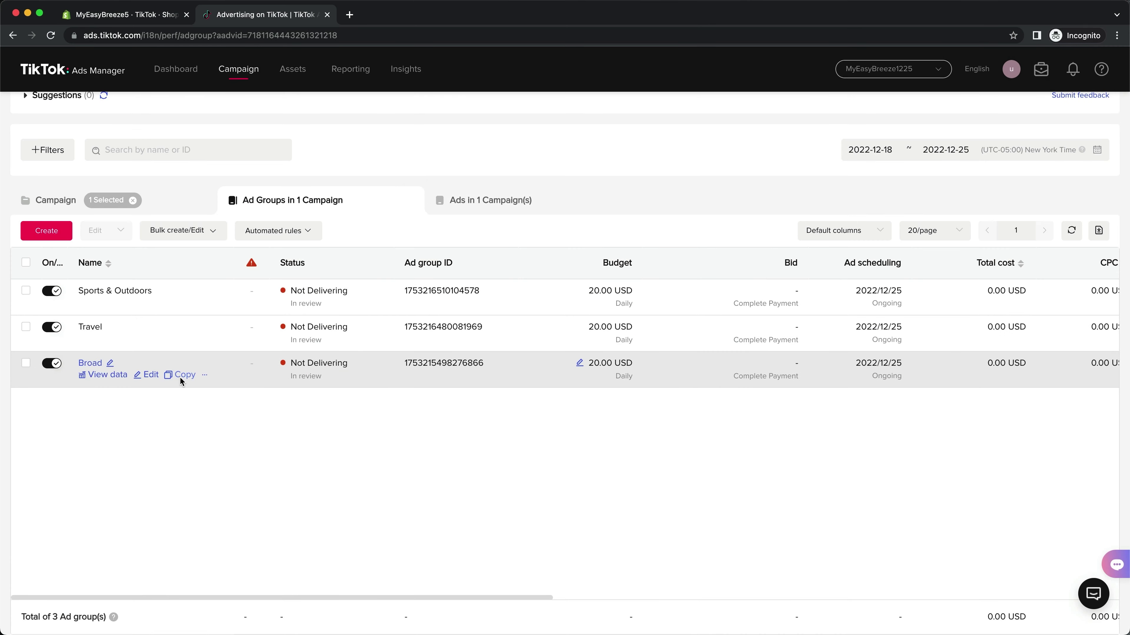
Make four copies of the Broad ad group in the existing Cold - Conversions campaign
{"action": "left_click", "coordinate": [181, 376]}
{"action": "double_click", "coordinate": [425, 313]}
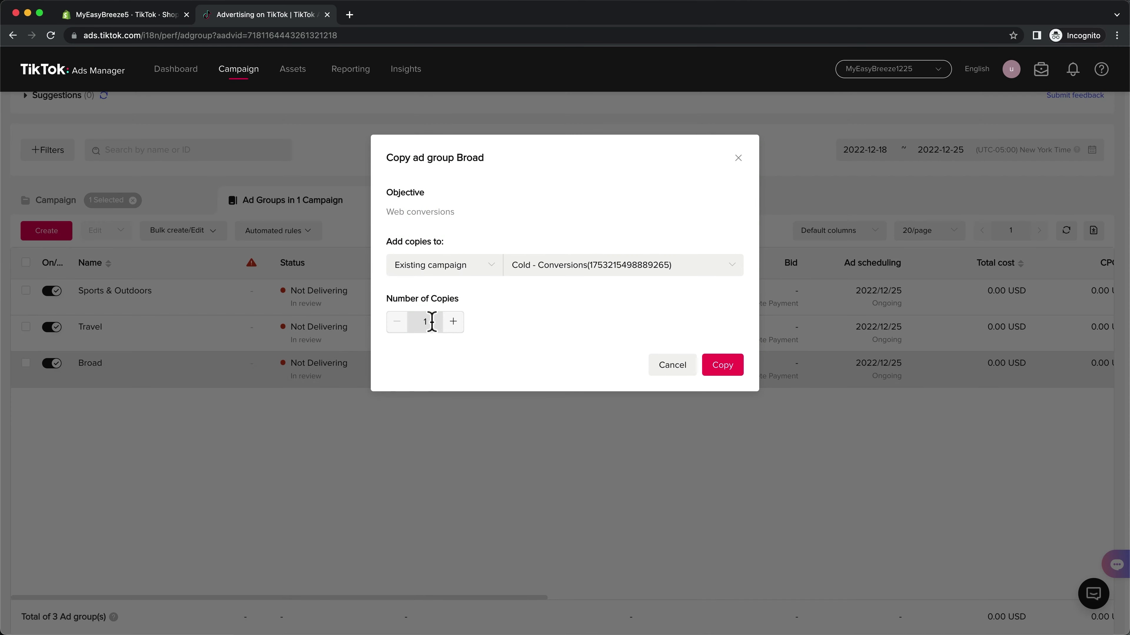
{"action": "type", "text": "4"}
{"action": "left_click", "coordinate": [717, 361]}
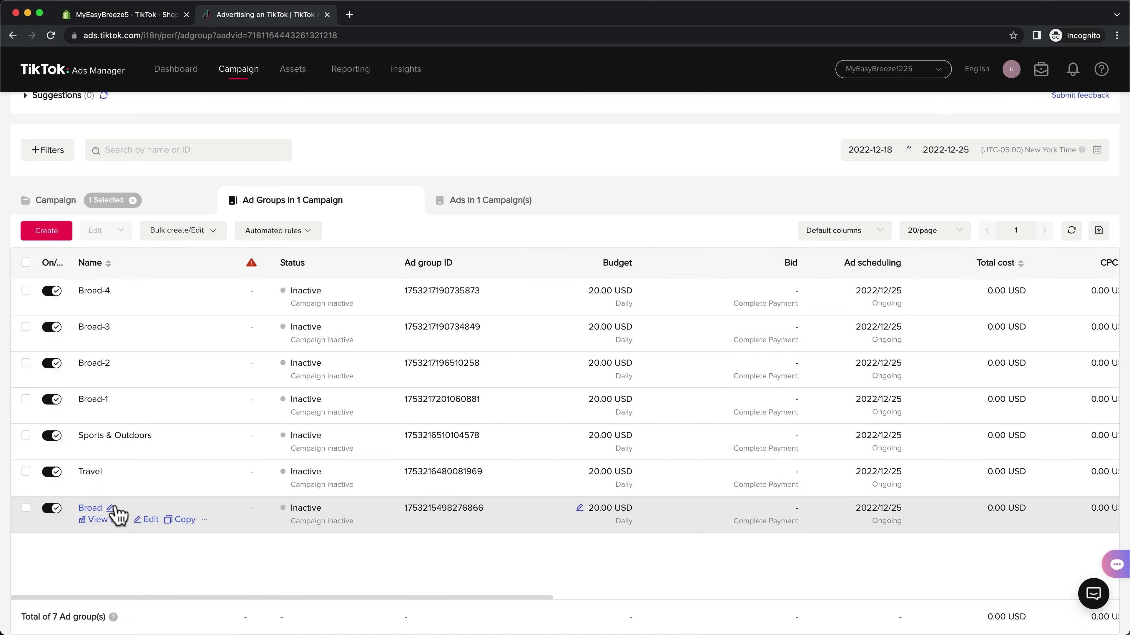
Open the original Broad ad group's ads and turn off Ad 3 and Ad 1
{"action": "left_click", "coordinate": [95, 508]}
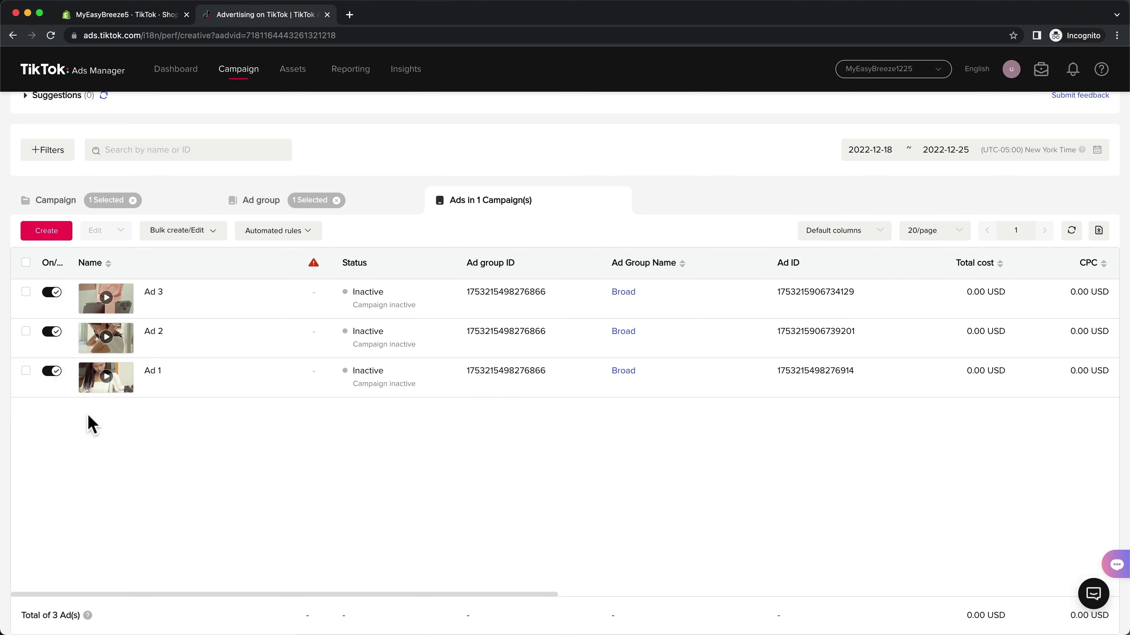
{"action": "left_click", "coordinate": [52, 293]}
{"action": "left_click", "coordinate": [51, 371]}
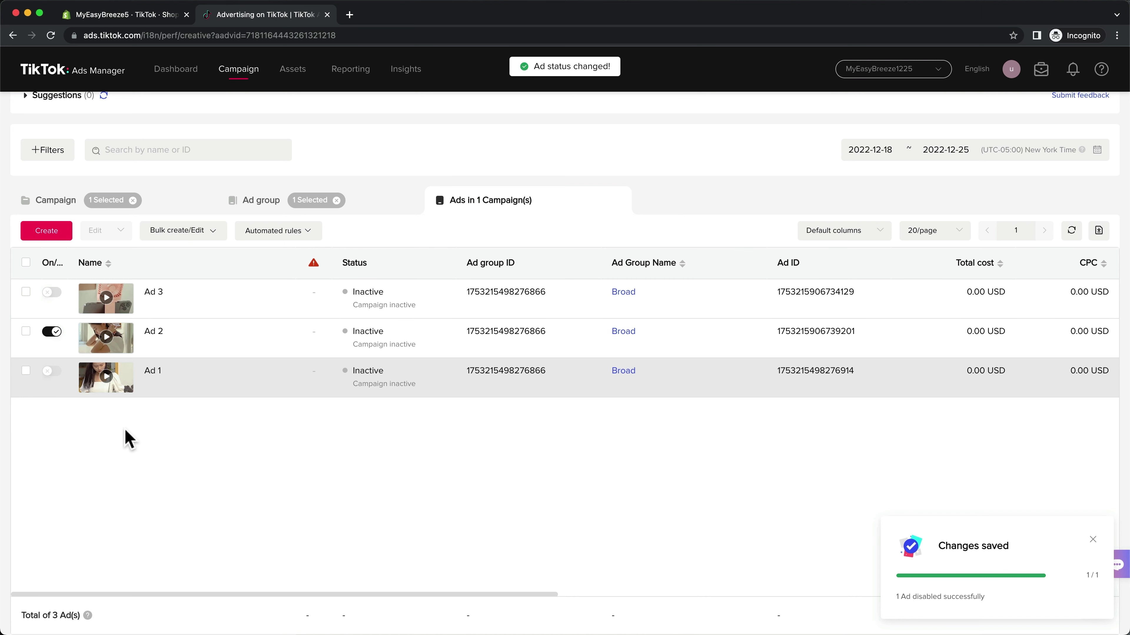